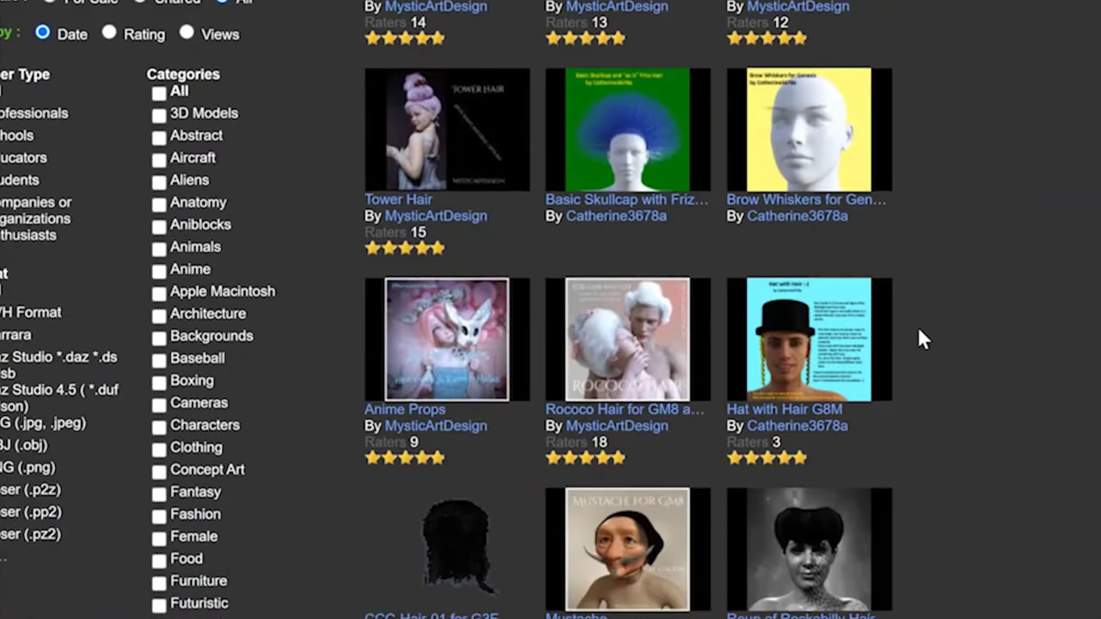
# - Browse the first two pages of the ShareCG DAZ Studio hair listing
pyautogui.scroll(-4, 918, 331)
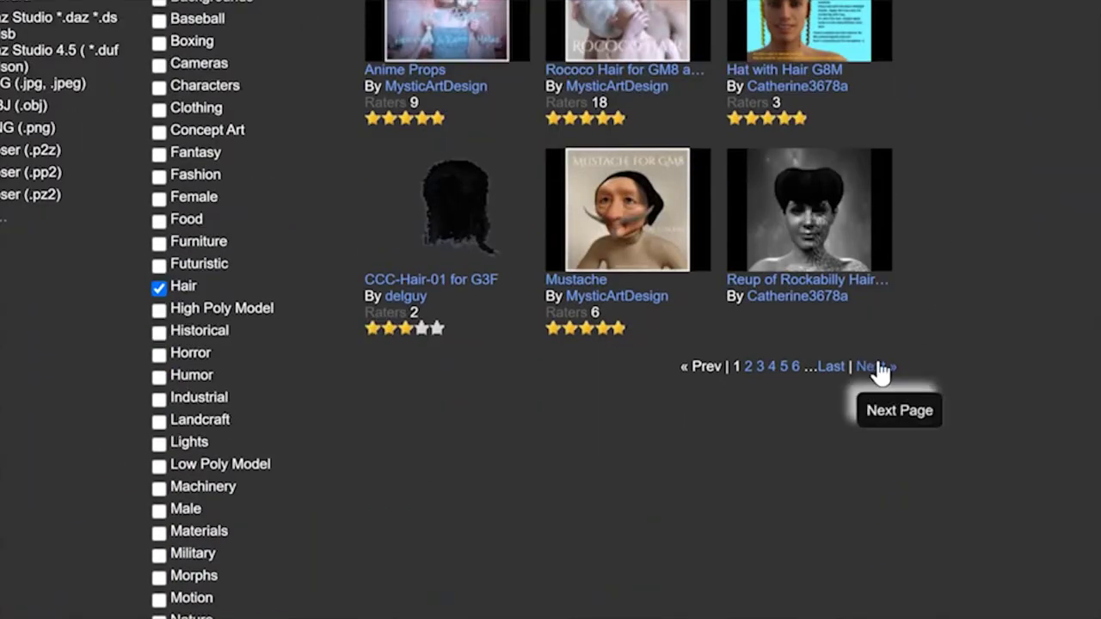
pyautogui.click(877, 368)
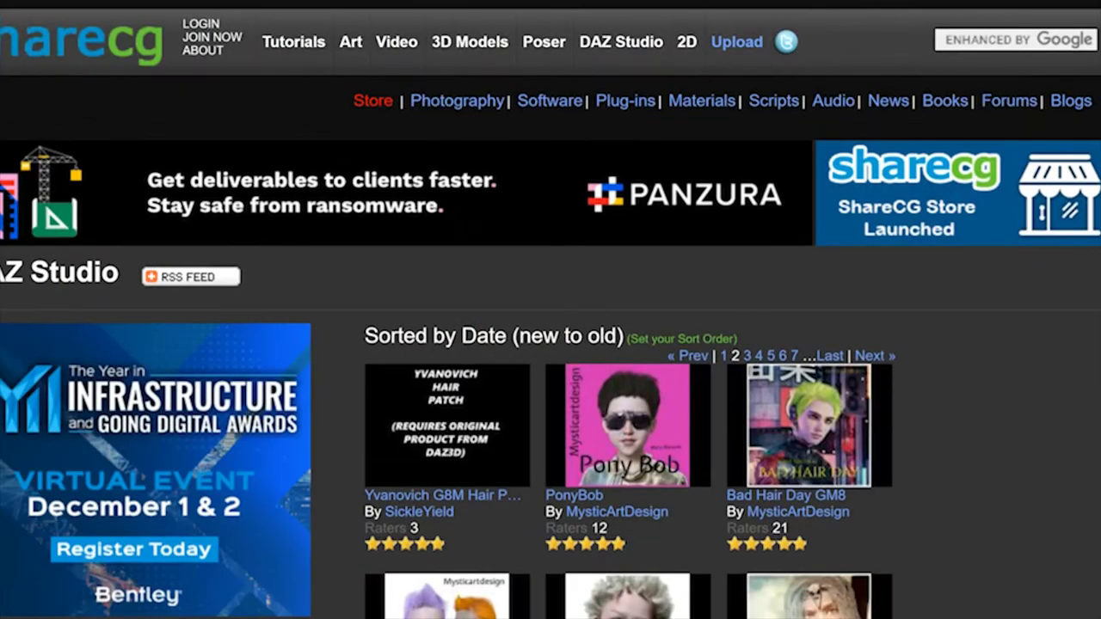
pyautogui.scroll(-4, 1088, 414)
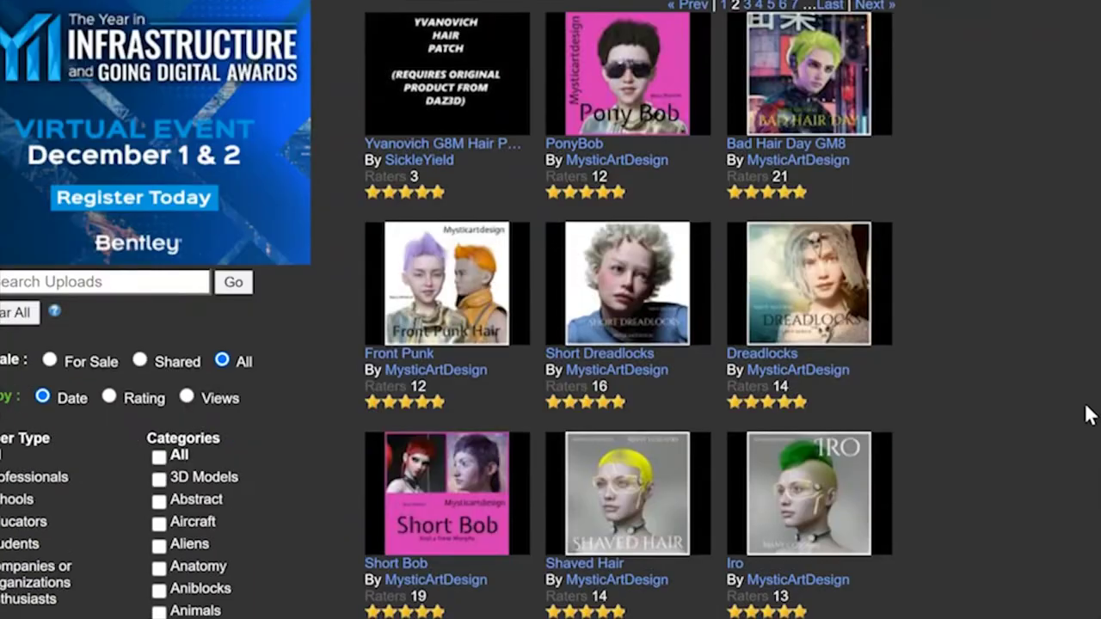
pyautogui.scroll(-4, 1088, 414)
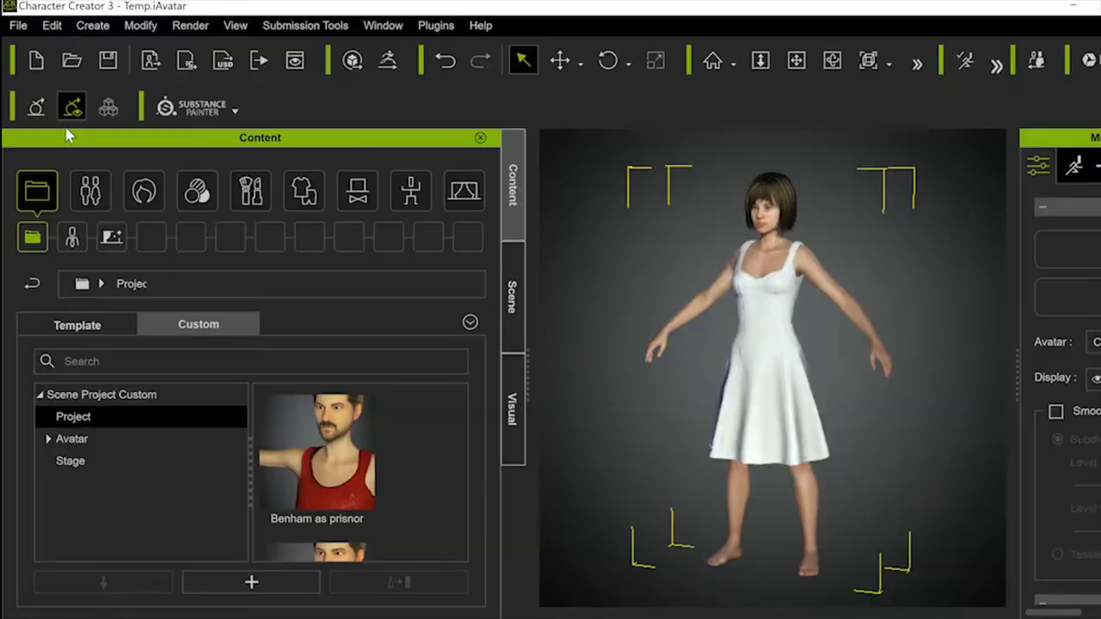
# - Switch to Character Creator 3 and browse the custom project and hair style libraries
pyautogui.scroll(-2, 376, 445)
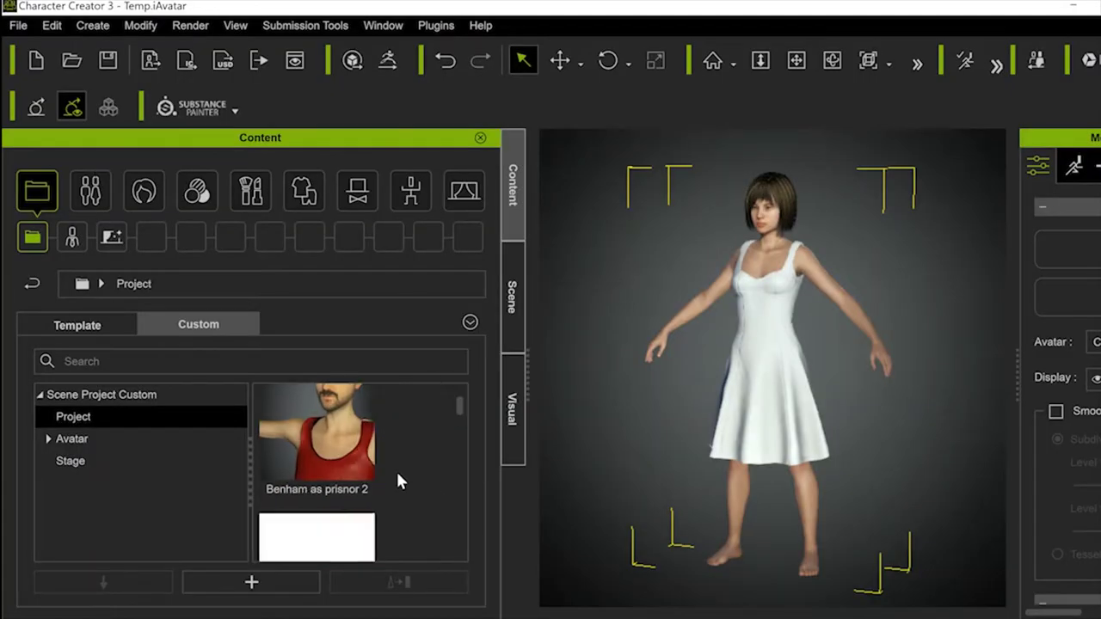
pyautogui.scroll(2, 399, 479)
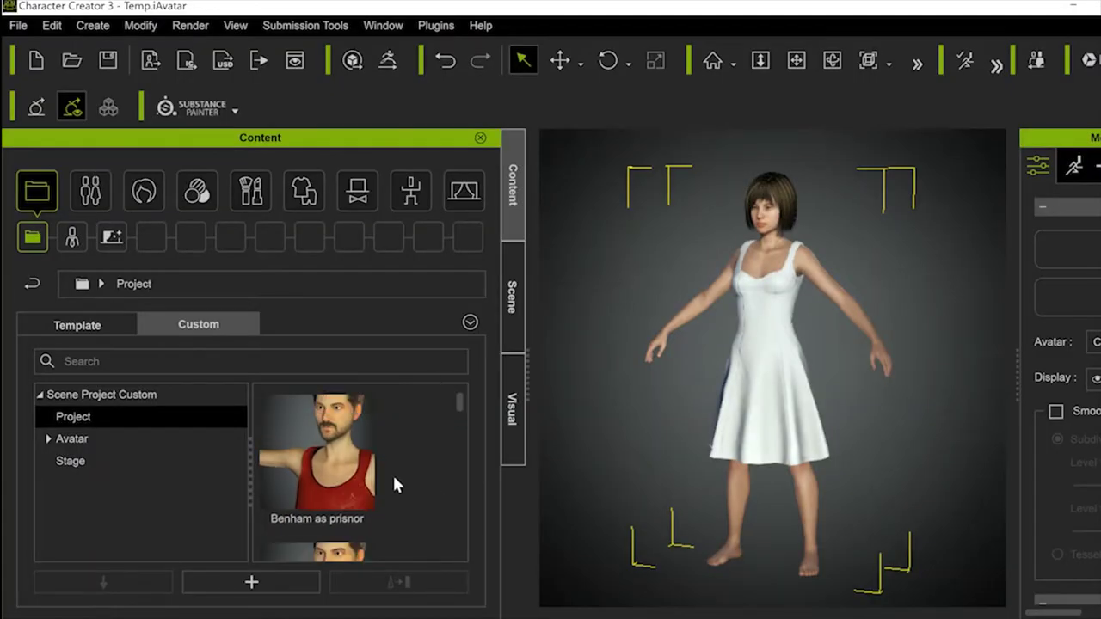
pyautogui.click(143, 192)
pyautogui.scroll(-3, 411, 475)
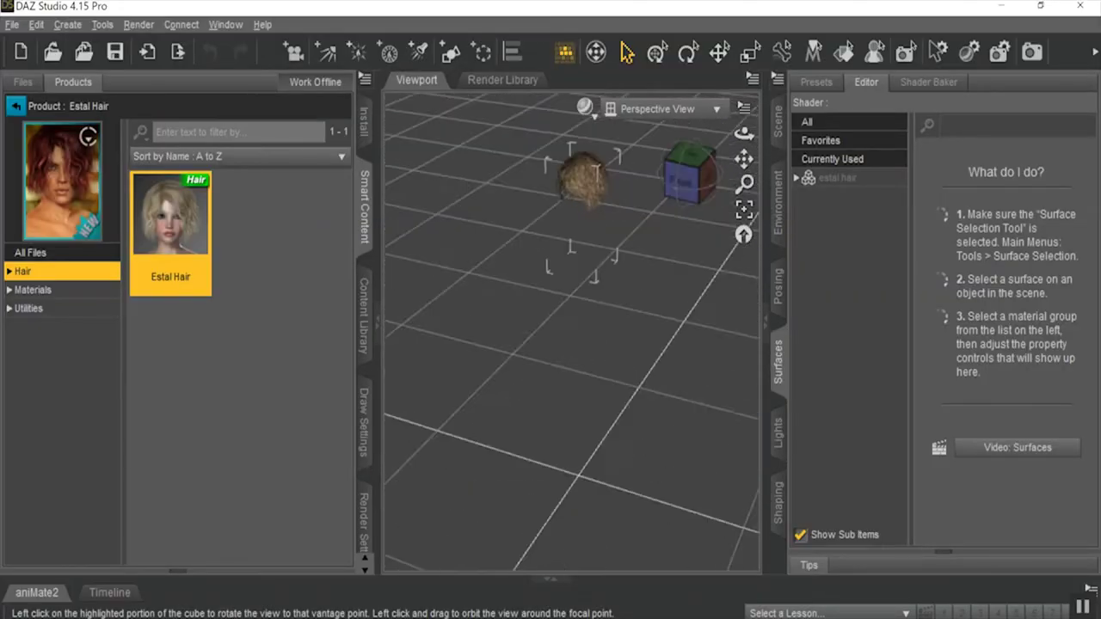
# - Switch to DAZ Studio, set the viewport to the front view, and copy the hair node's name from the scene list
pyautogui.moveTo(685, 184); pyautogui.dragTo(685, 184)
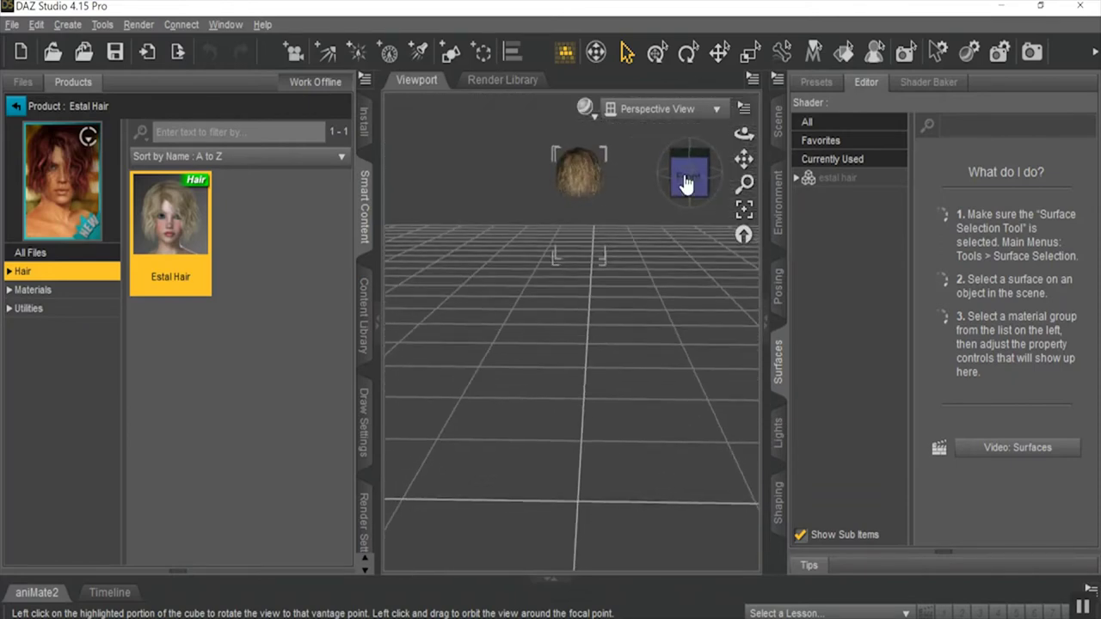
pyautogui.click(778, 123)
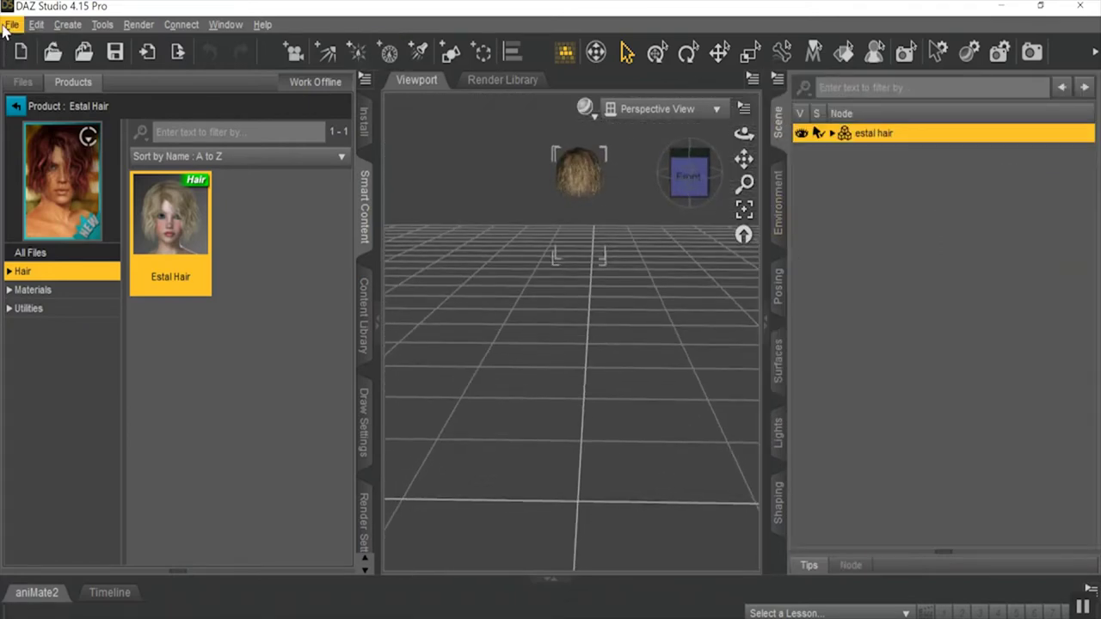
pyautogui.doubleClick(879, 134)
pyautogui.rightClick(881, 134)
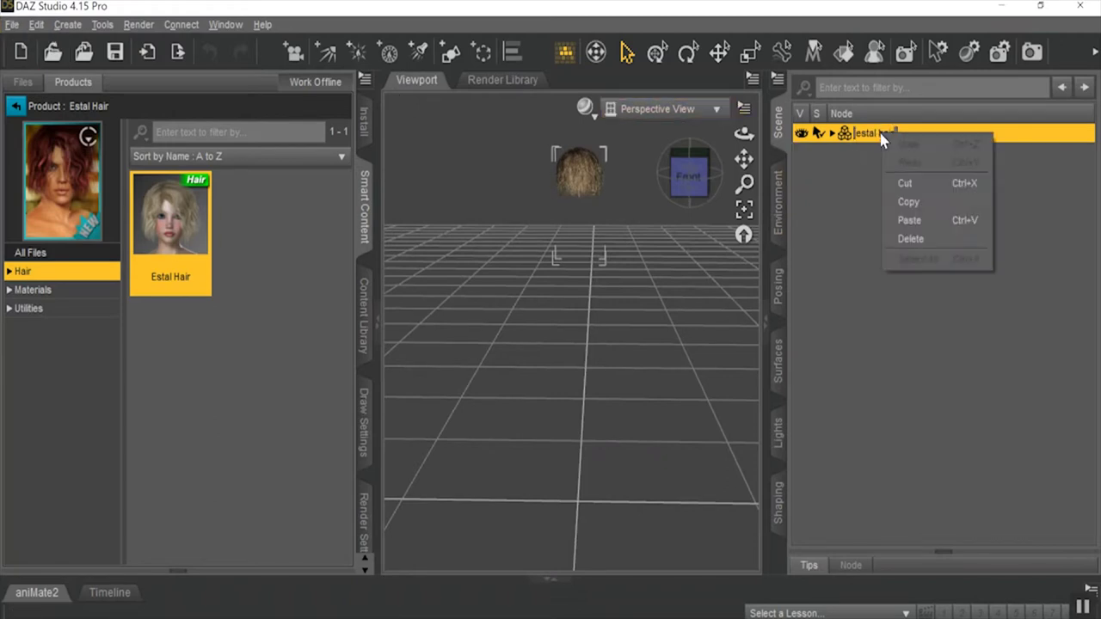
pyautogui.click(944, 201)
pyautogui.click(903, 244)
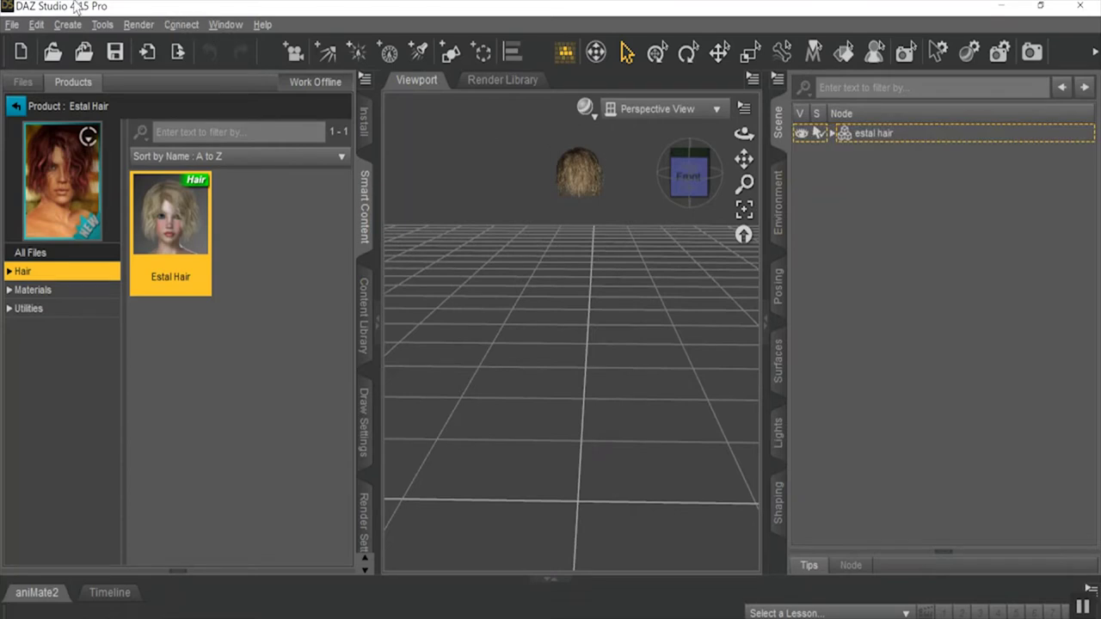
# - Export the hair as an Autodesk FBX named "estal hair" in the "custom charaters for Iclone" folder, accepting the FBX options as shown
pyautogui.click(12, 24)
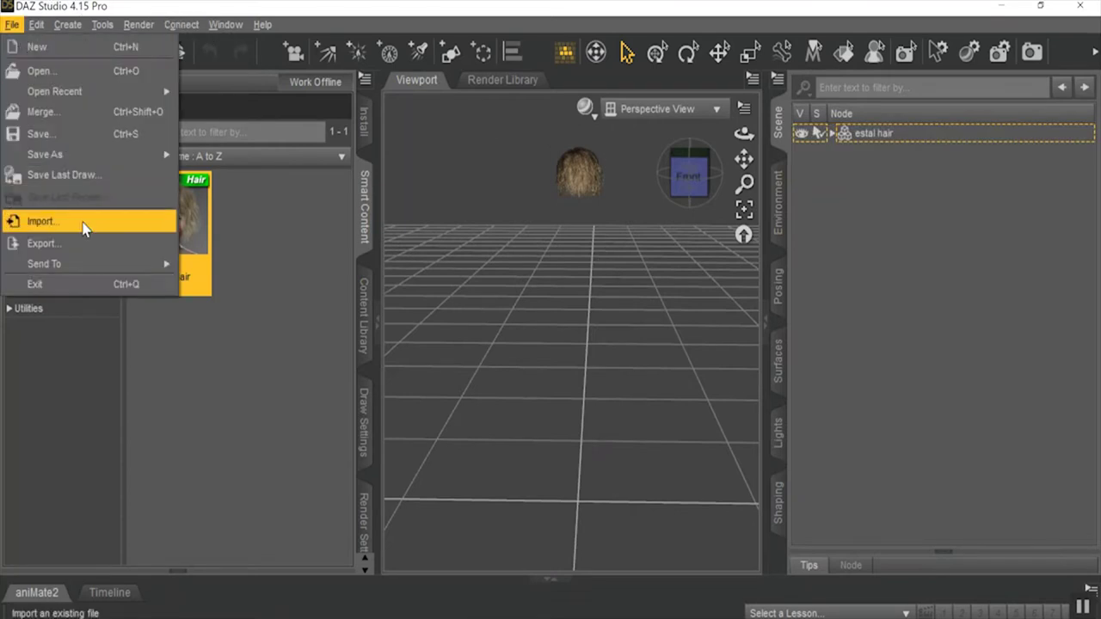
pyautogui.click(74, 250)
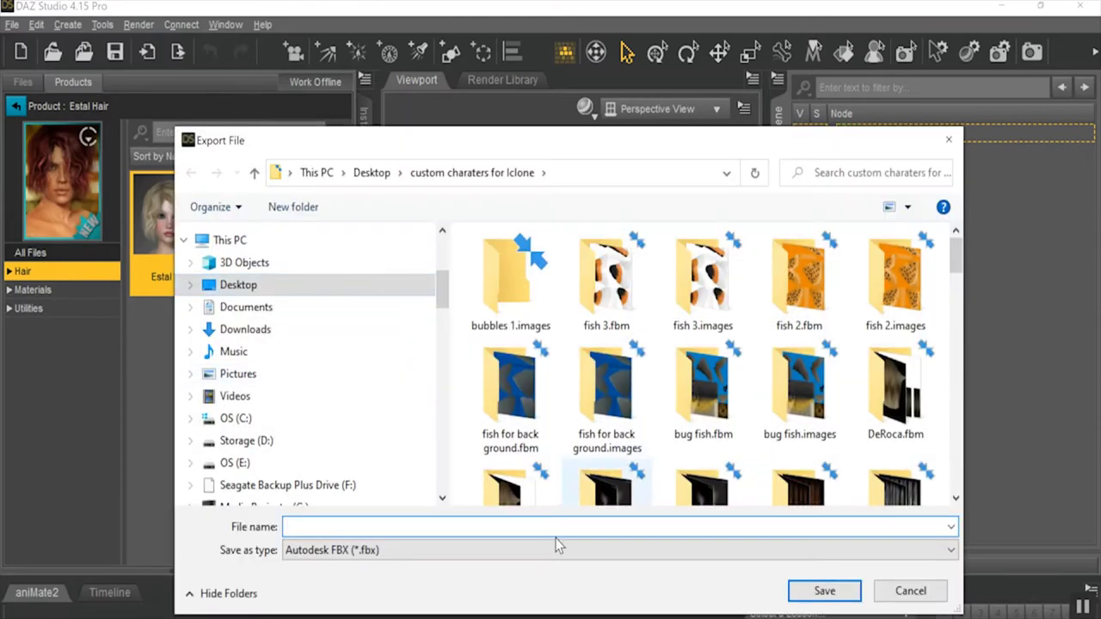
pyautogui.rightClick(550, 538)
pyautogui.click(615, 356)
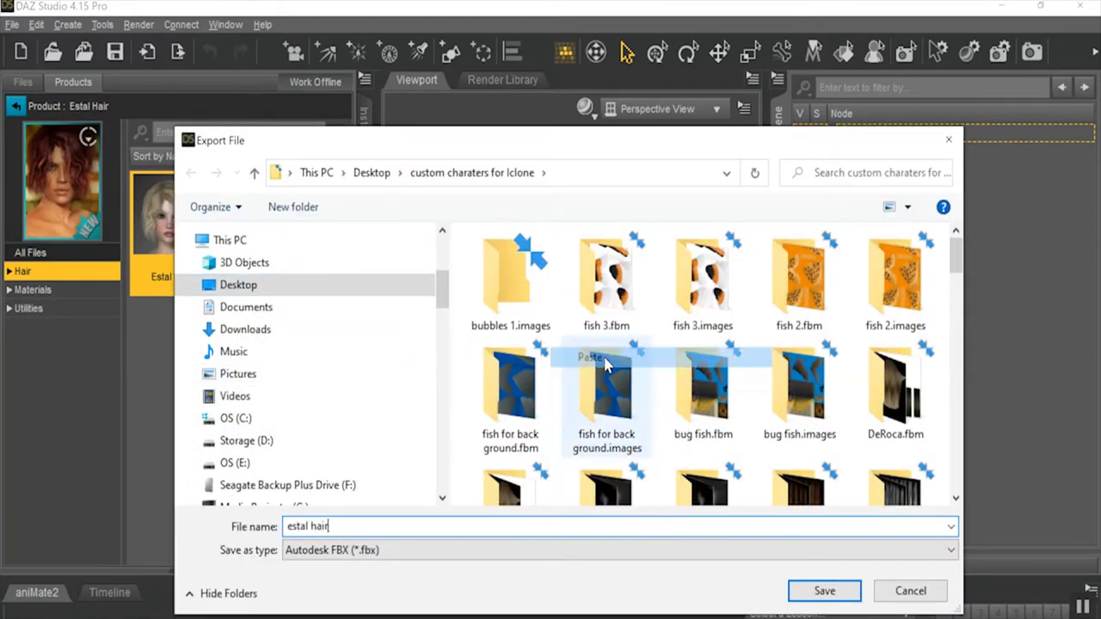
pyautogui.click(813, 593)
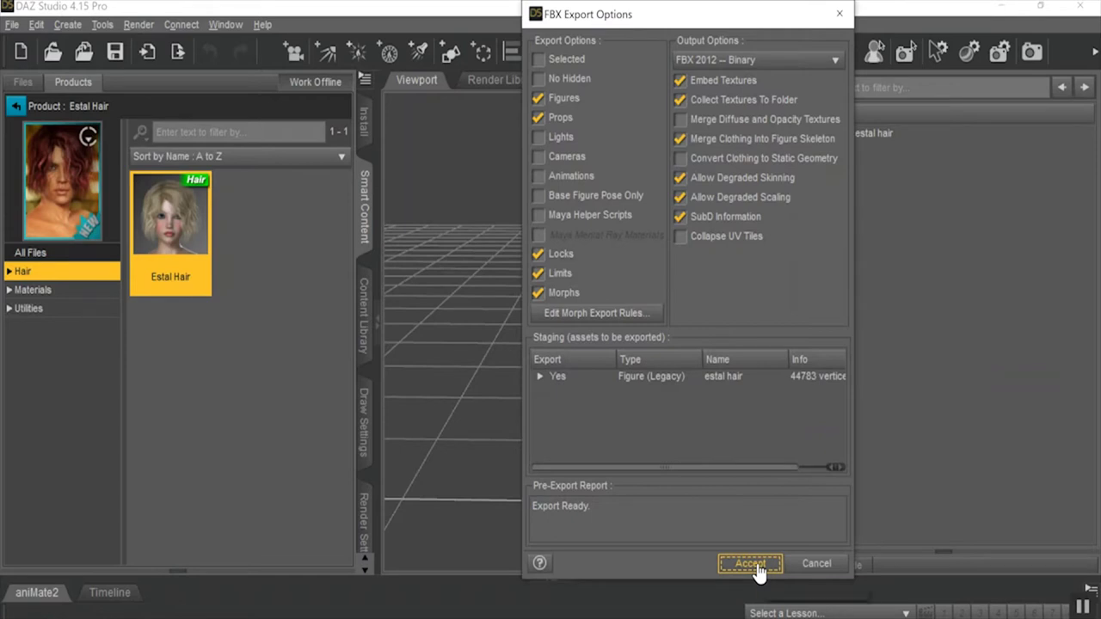
pyautogui.click(756, 567)
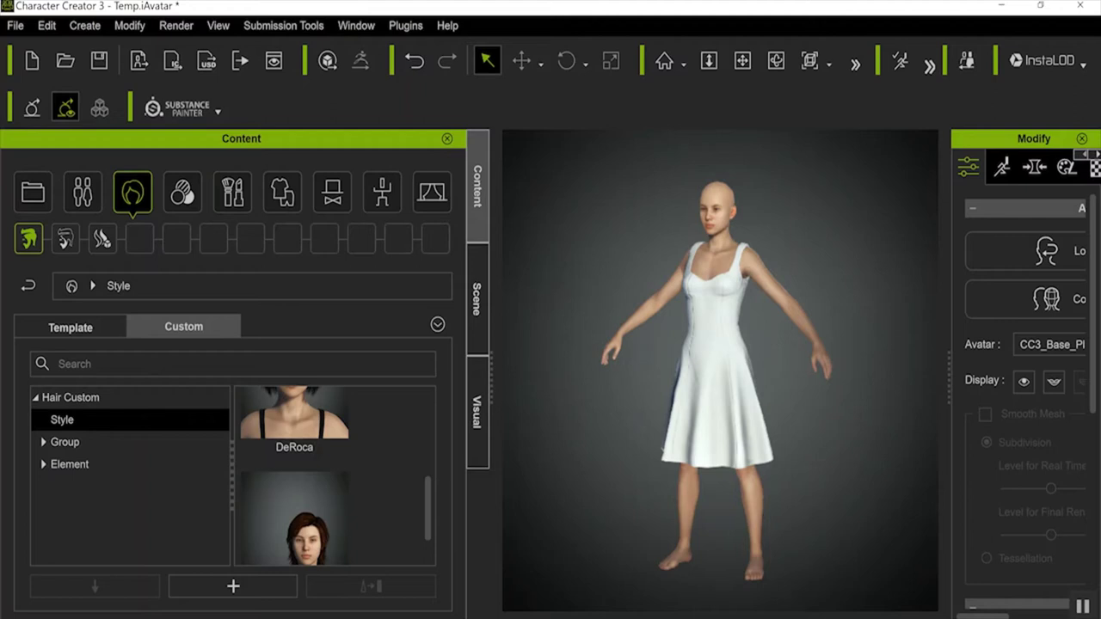
# - Switch to Character Creator 3 and import the exported estal hair FBX onto the avatar as an accessory
pyautogui.click(86, 26)
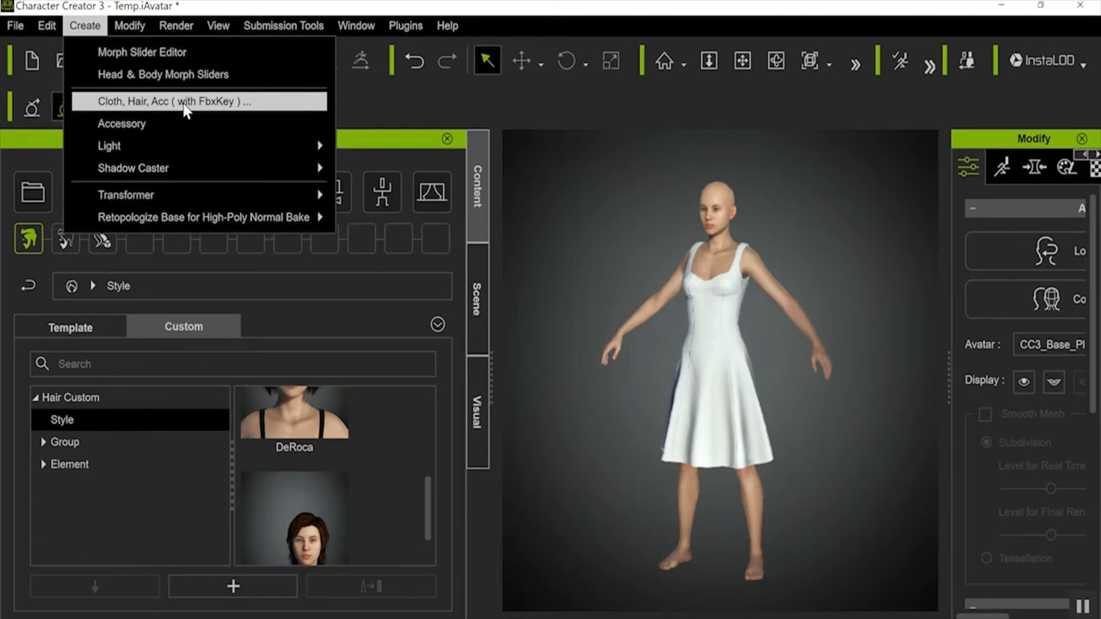
pyautogui.click(185, 128)
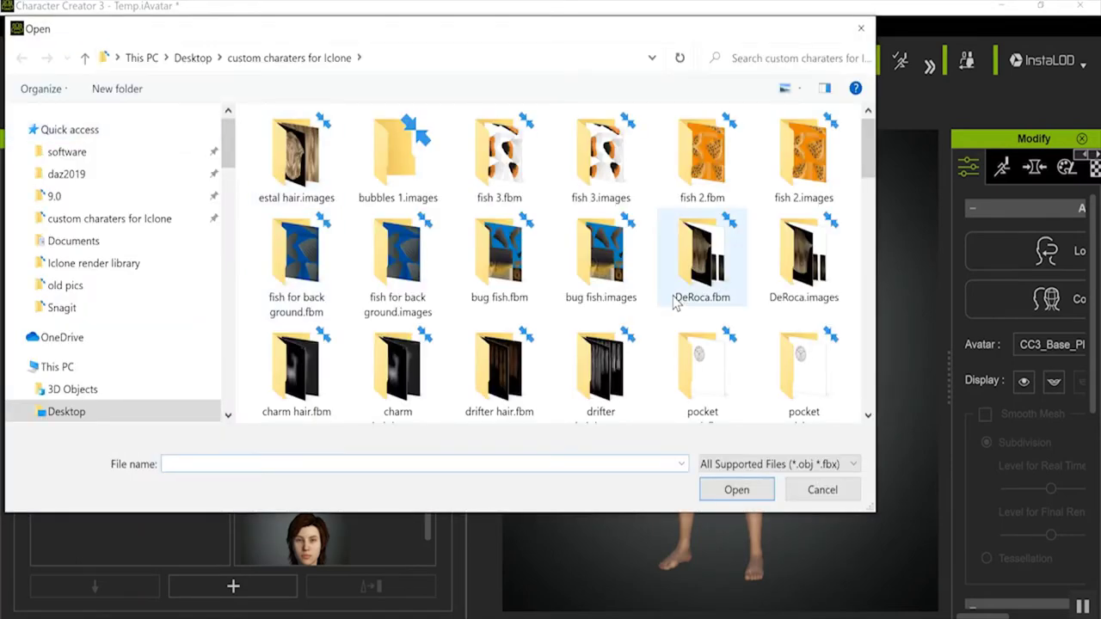
pyautogui.scroll(-3, 673, 287)
pyautogui.scroll(-8, 673, 287)
pyautogui.scroll(3, 677, 271)
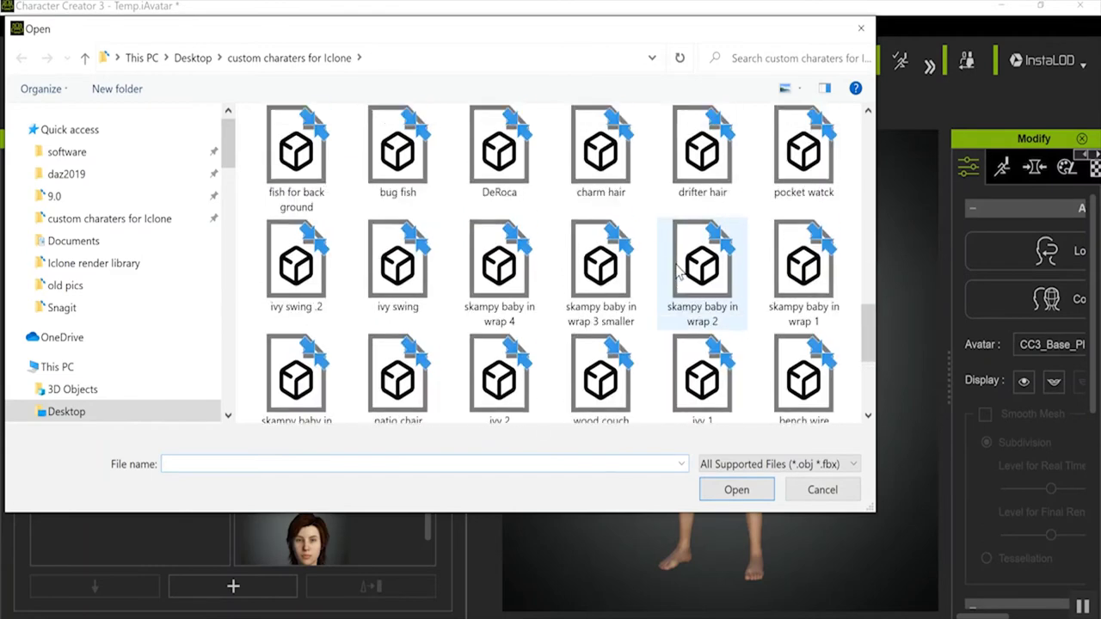
pyautogui.doubleClick(502, 370)
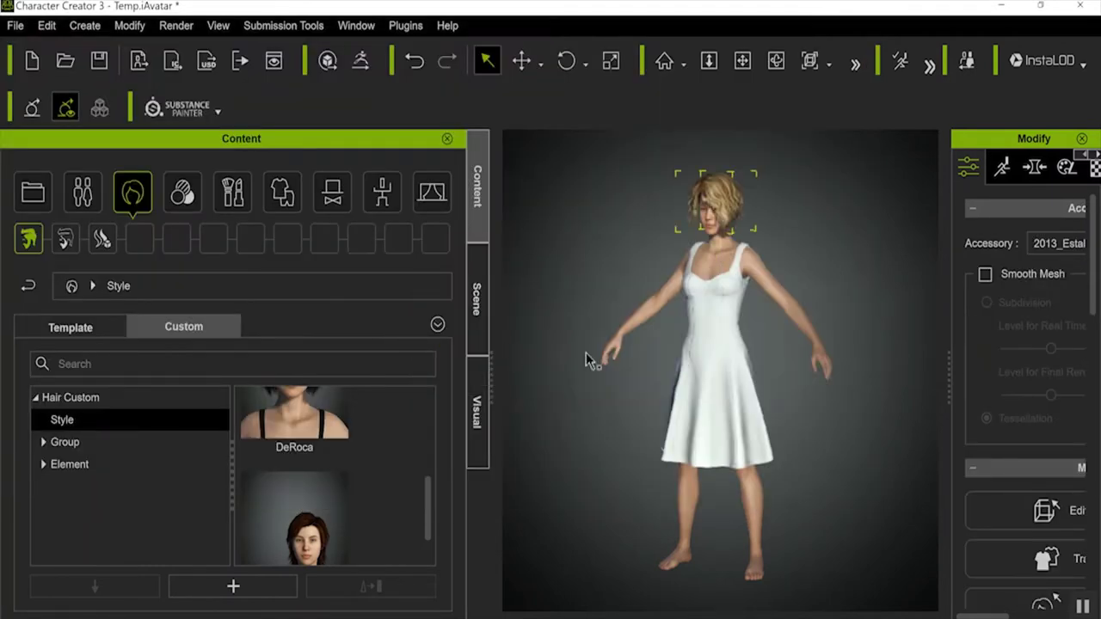
# - Activate the Move tool for the imported hair and set its pivot to the middle
pyautogui.scroll(2, 761, 252)
pyautogui.scroll(5, 760, 252)
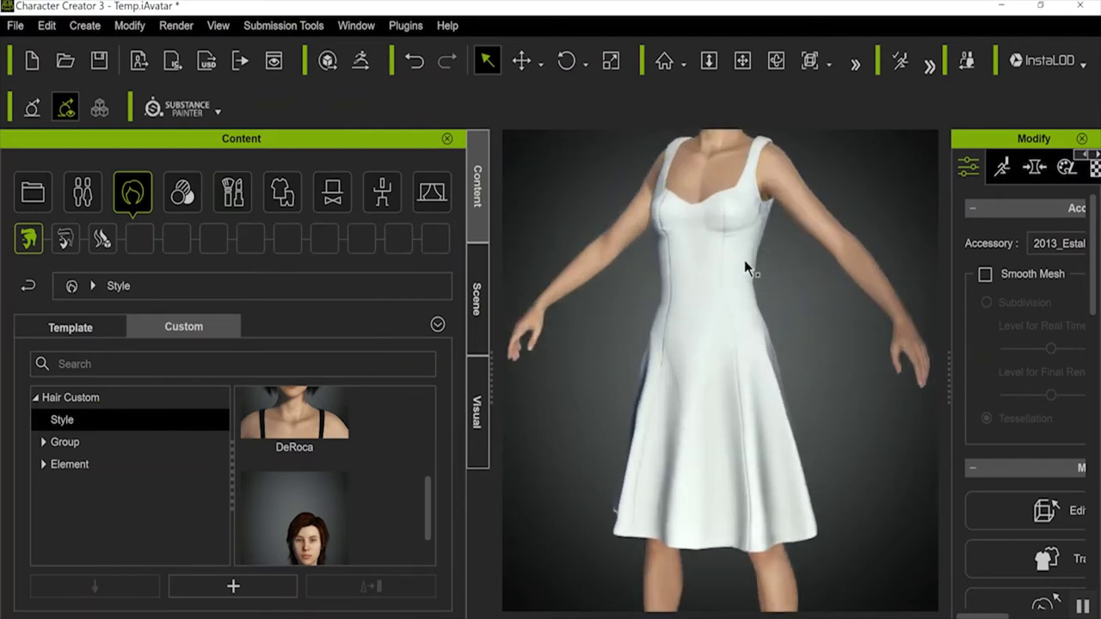
pyautogui.moveTo(725, 226); pyautogui.dragTo(681, 448, button='middle')
pyautogui.moveTo(681, 447); pyautogui.dragTo(947, 388, button='right')
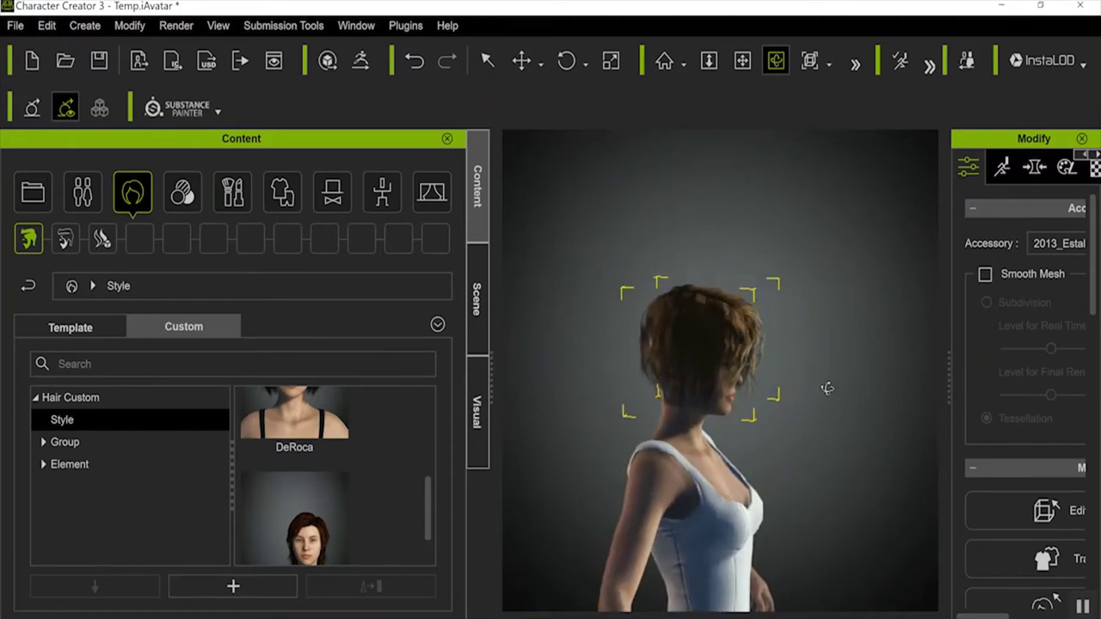
pyautogui.press('w')
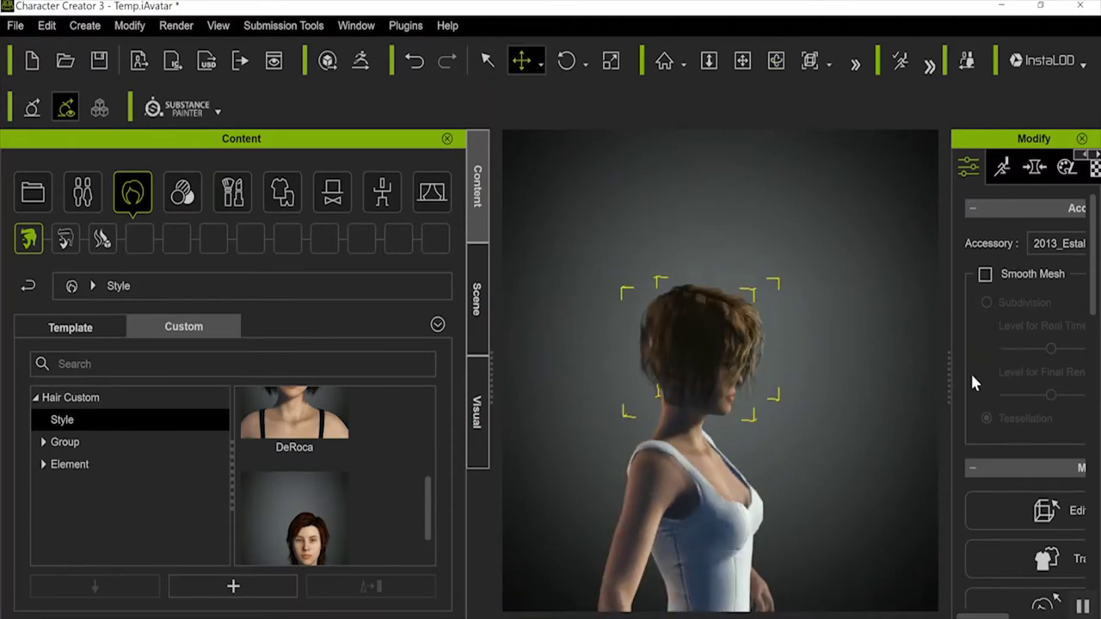
pyautogui.moveTo(949, 376); pyautogui.dragTo(800, 392)
pyautogui.scroll(-3, 1015, 389)
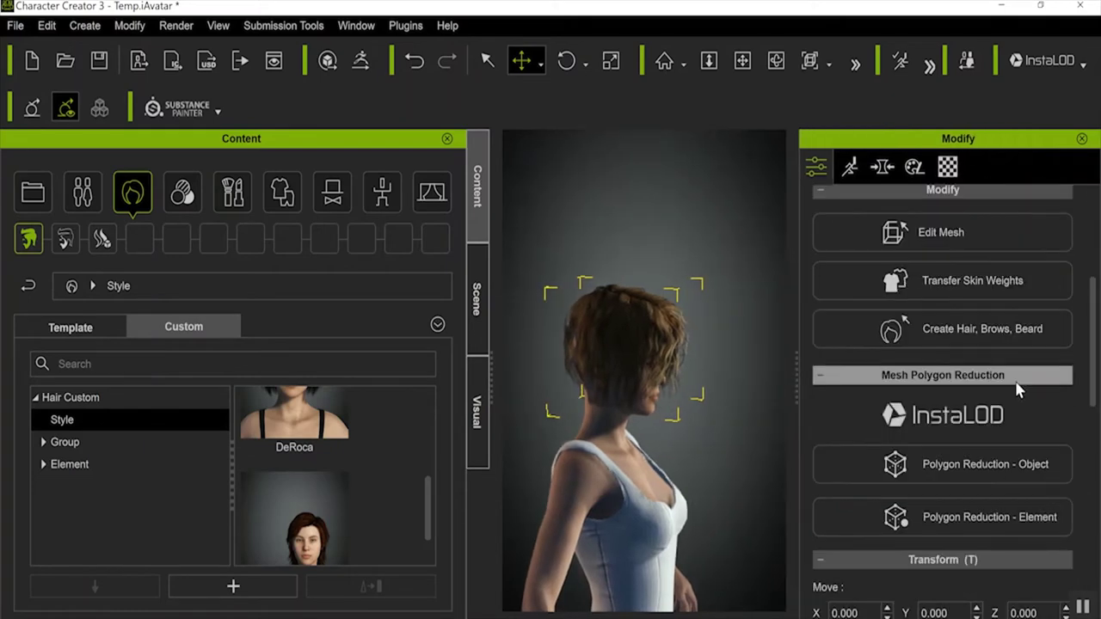
pyautogui.scroll(-7, 1007, 387)
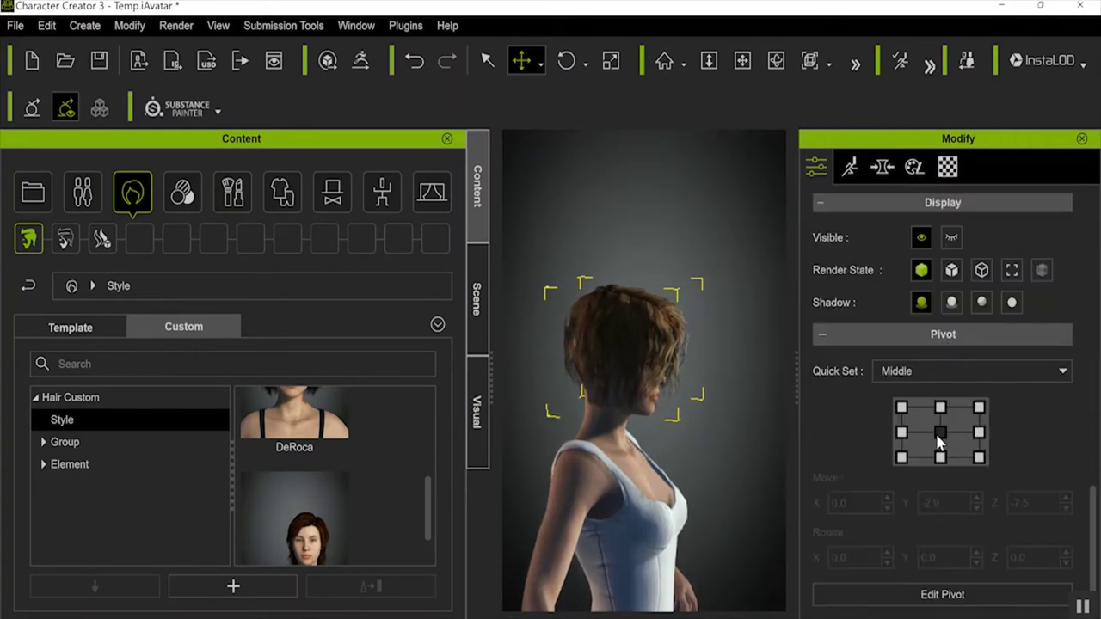
pyautogui.click(938, 436)
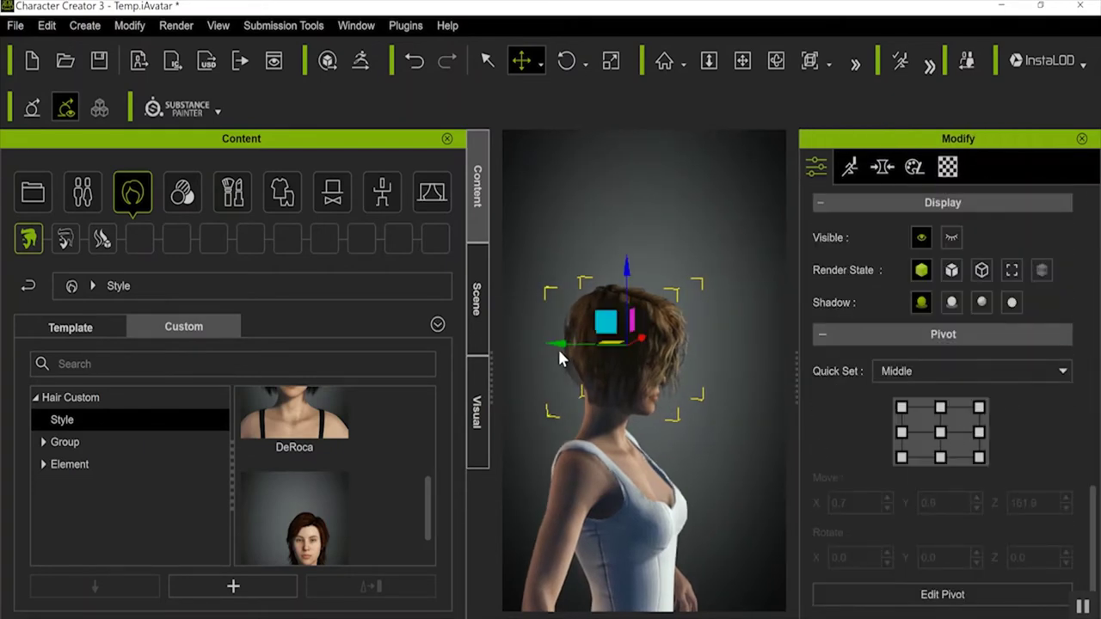
# - Move the hair slightly toward the back of the head and check its fit from the side and front
pyautogui.moveTo(555, 344); pyautogui.dragTo(543, 345)
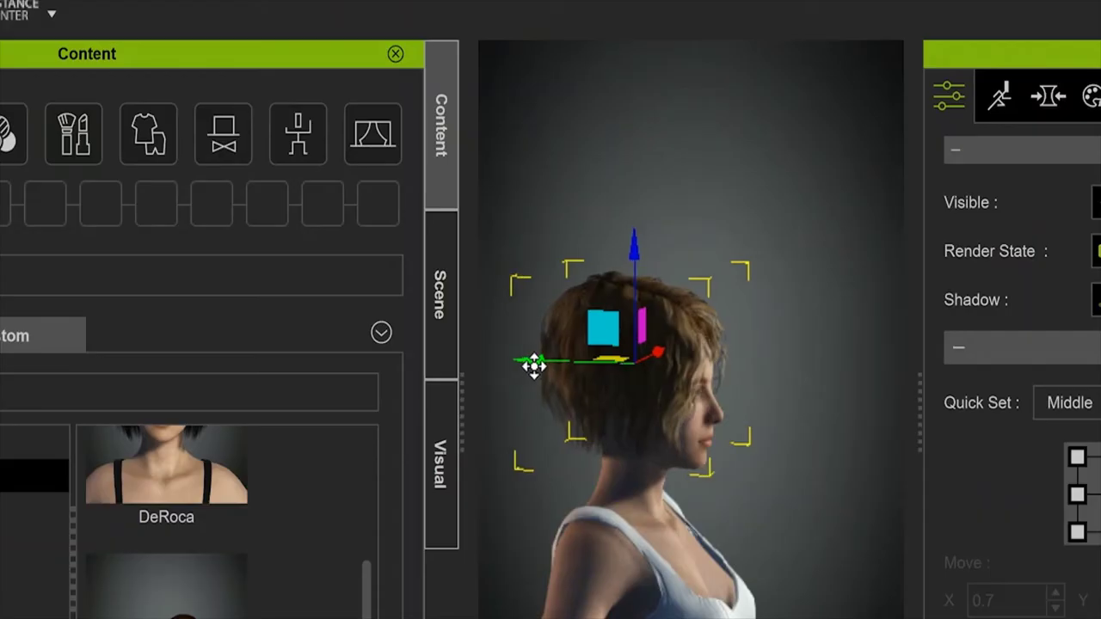
pyautogui.moveTo(542, 345); pyautogui.dragTo(612, 267, button='right')
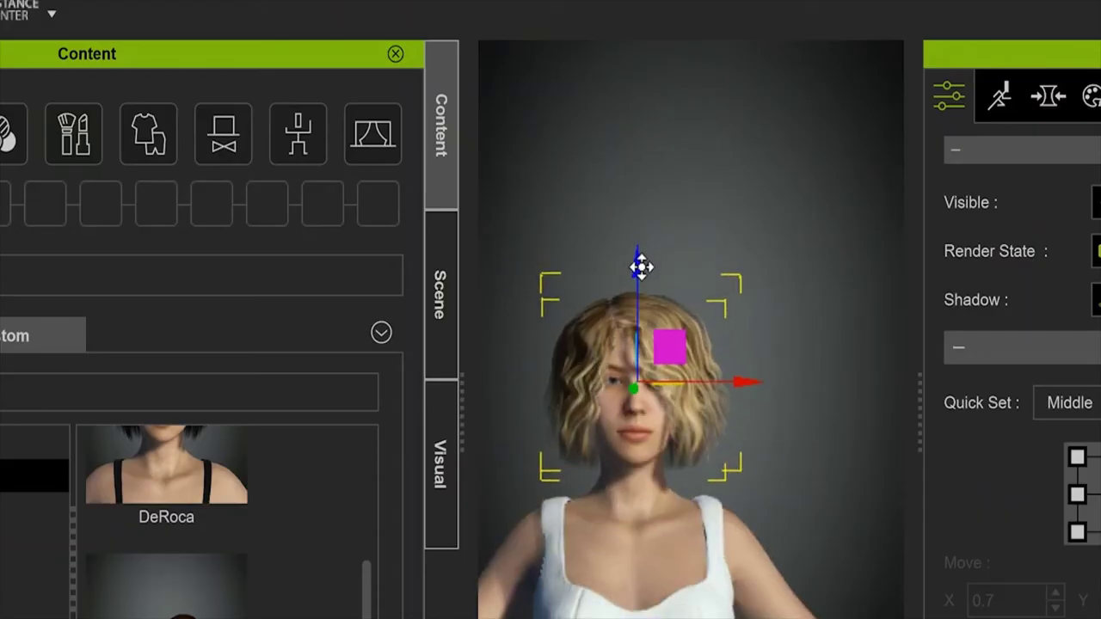
pyautogui.moveTo(742, 315); pyautogui.dragTo(61, 361, button='right')
pyautogui.scroll(5, 697, 312)
pyautogui.moveTo(697, 312); pyautogui.dragTo(1032, 379, button='right')
# - Convert the hair accessory to hair with the Base/All template, resetting the facial expressions to default
pyautogui.scroll(5, 1075, 172)
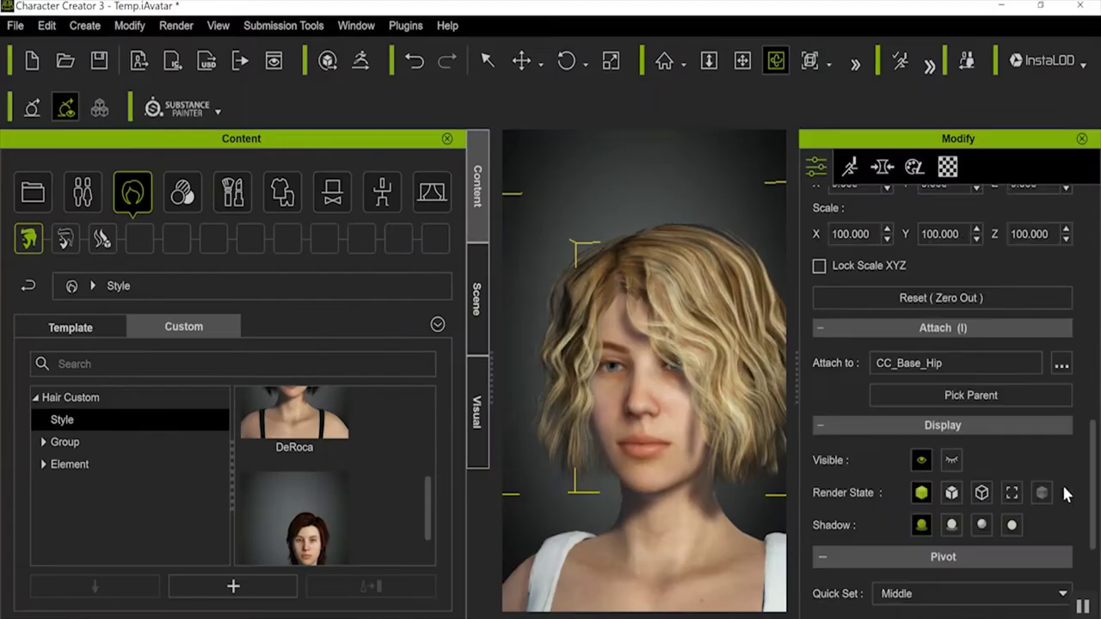
pyautogui.scroll(10, 1065, 493)
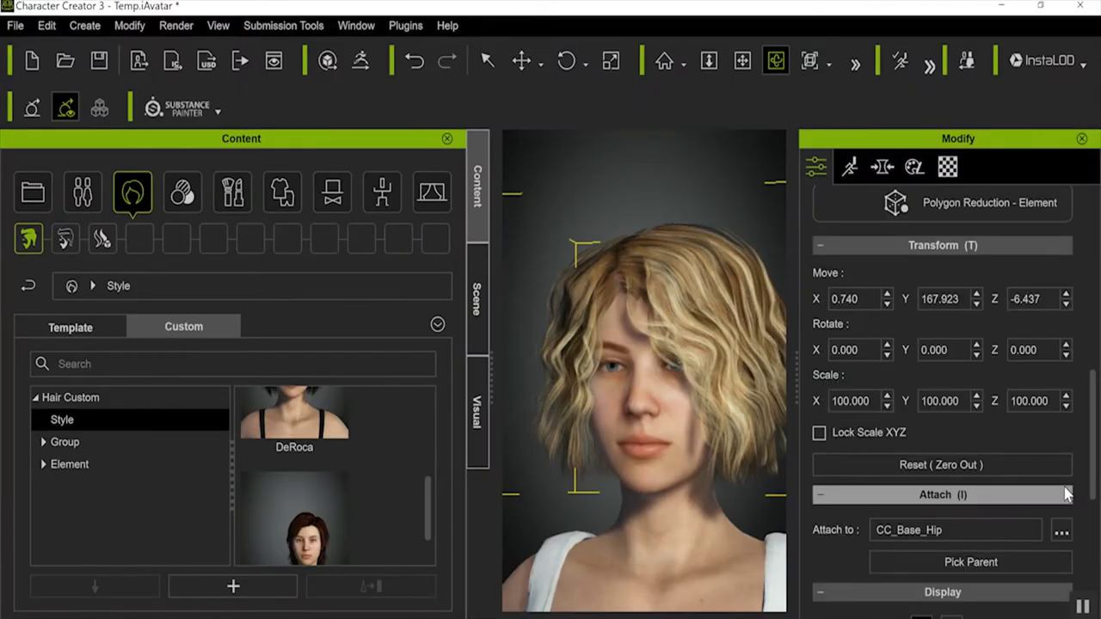
pyautogui.scroll(1, 1064, 492)
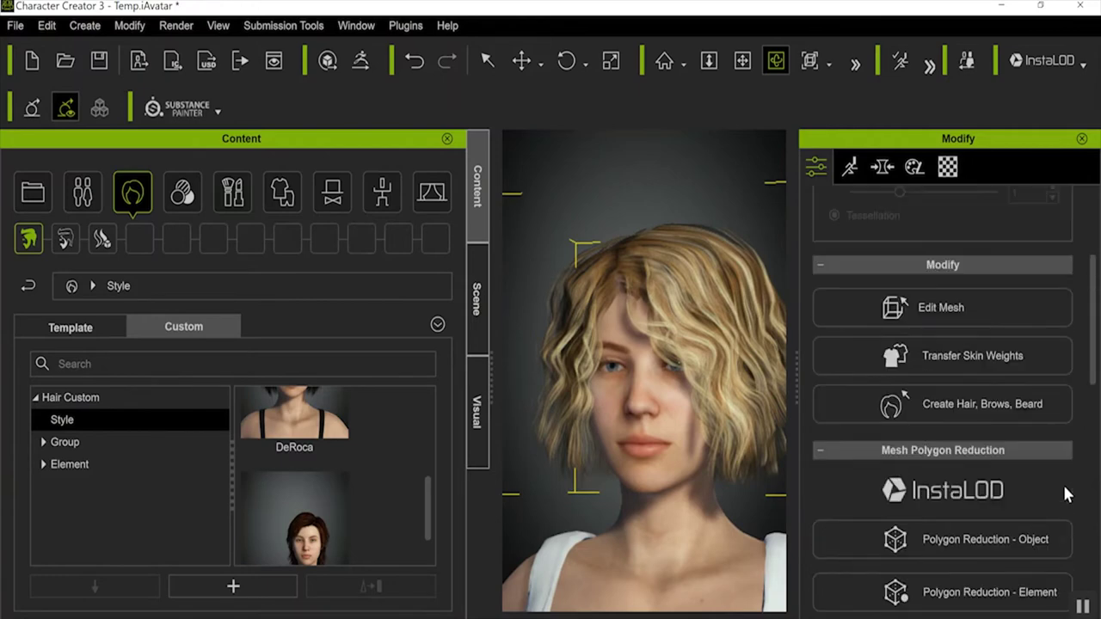
pyautogui.click(933, 406)
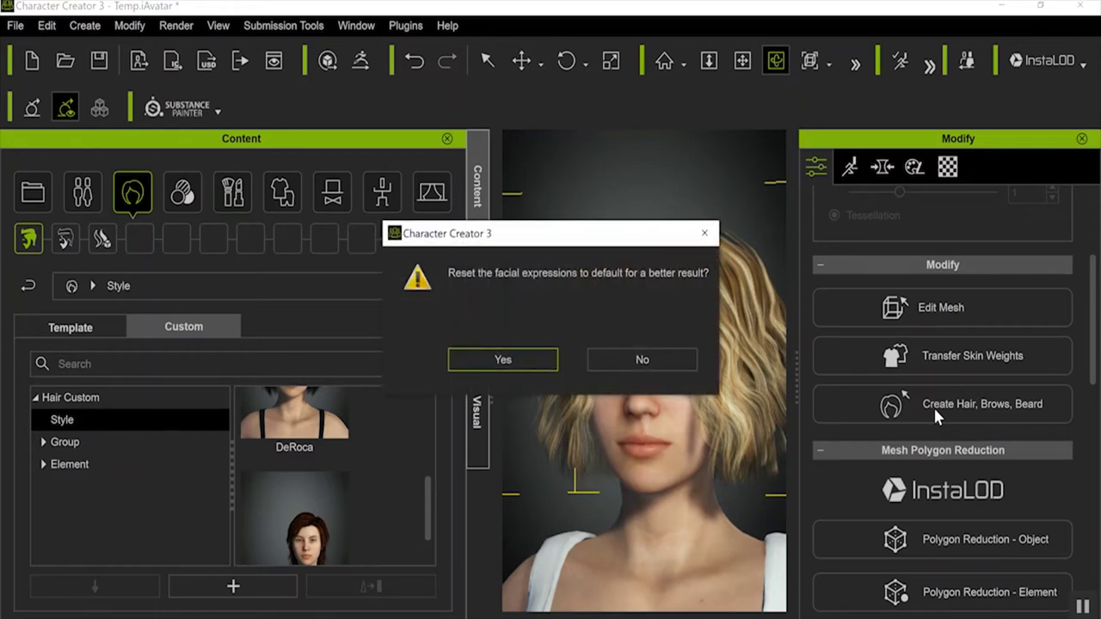
pyautogui.click(465, 358)
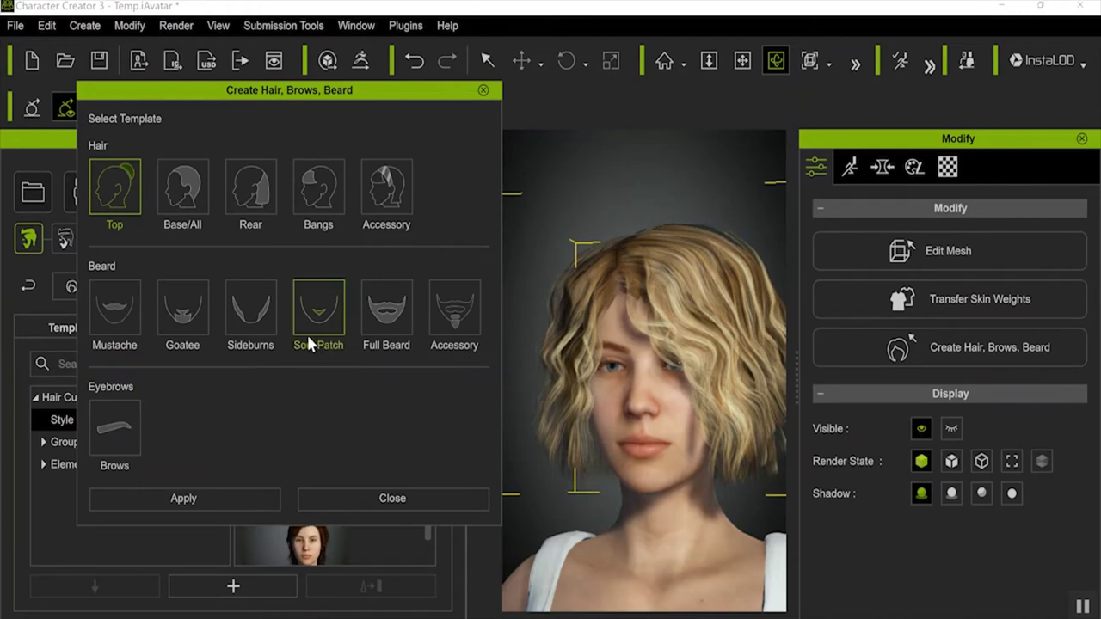
pyautogui.click(167, 191)
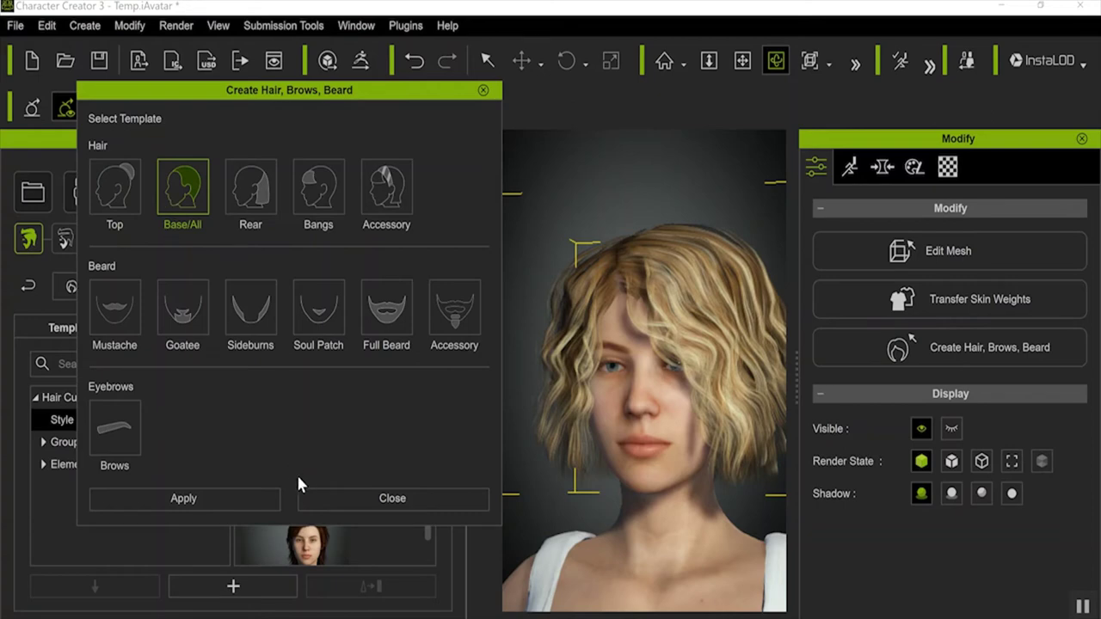
pyautogui.click(141, 497)
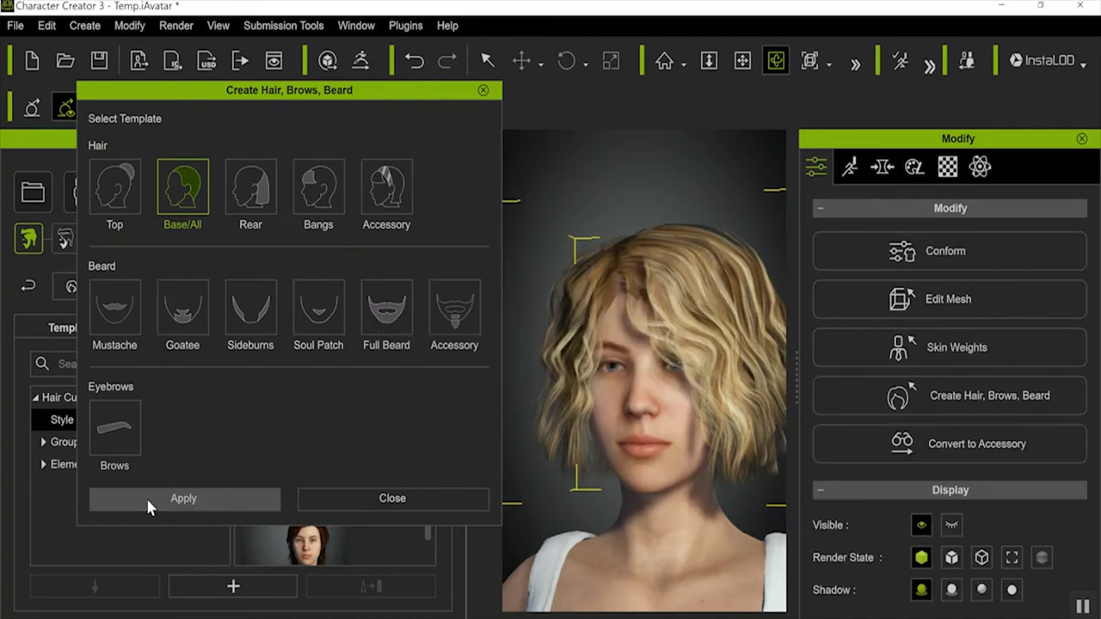
# - Close the hair template dialog and save the converted hair as a custom hair style named "estal hair"
pyautogui.click(347, 503)
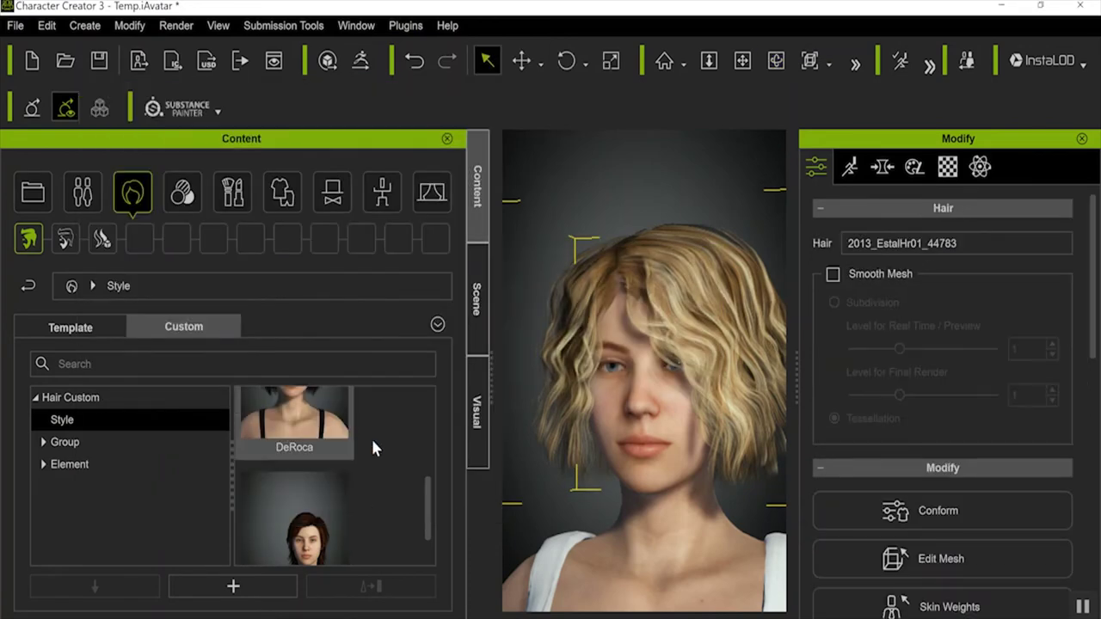
pyautogui.scroll(-3, 397, 454)
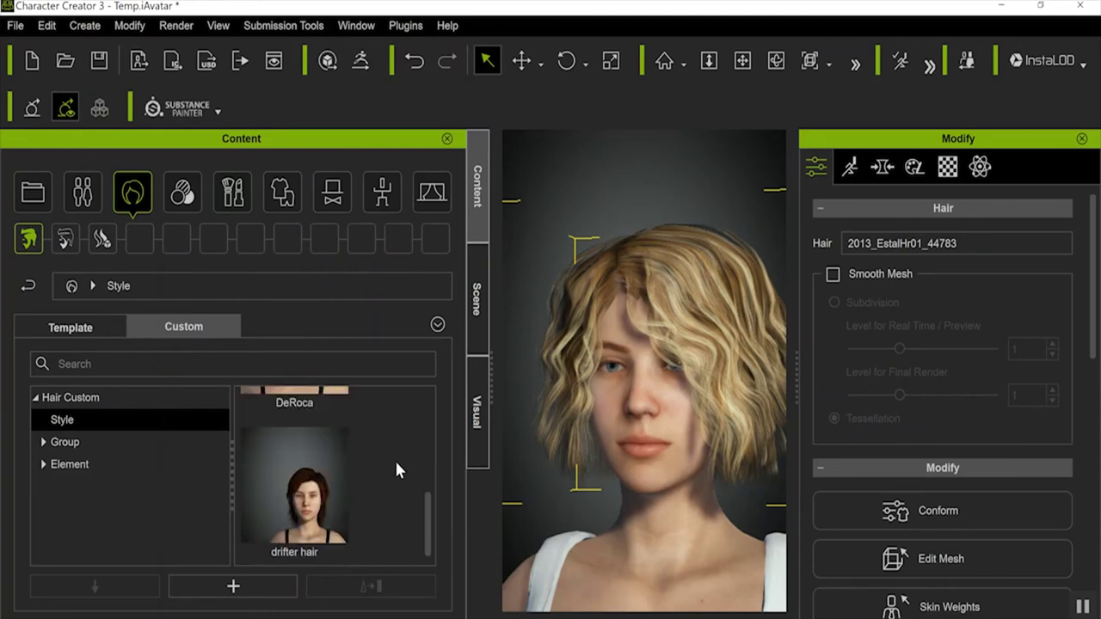
pyautogui.click(253, 592)
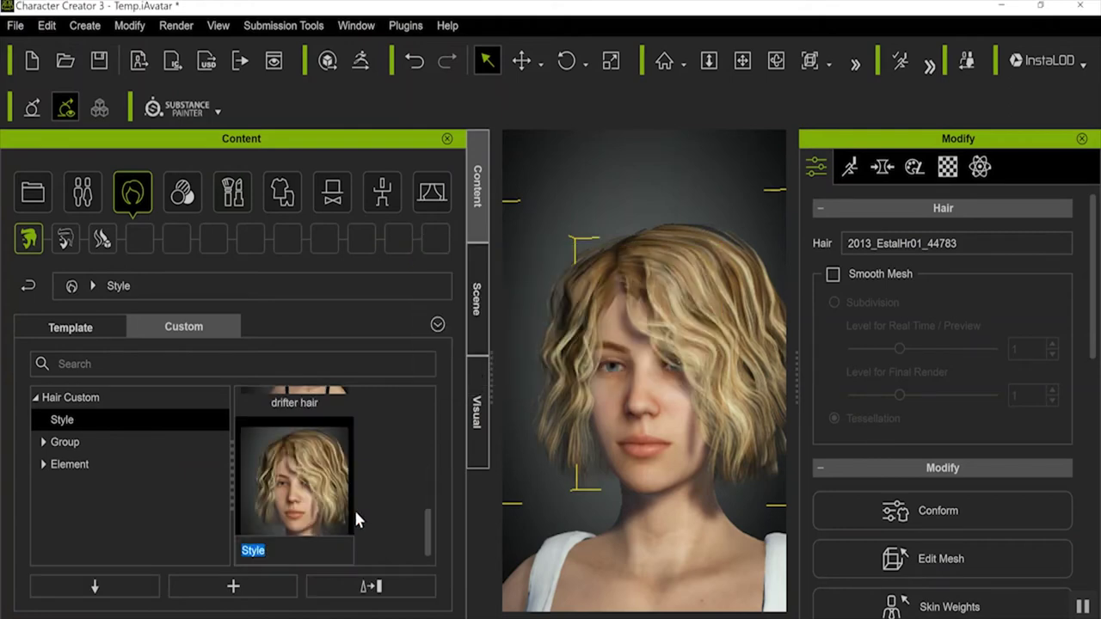
pyautogui.write('estal hair')
pyautogui.click(386, 492)
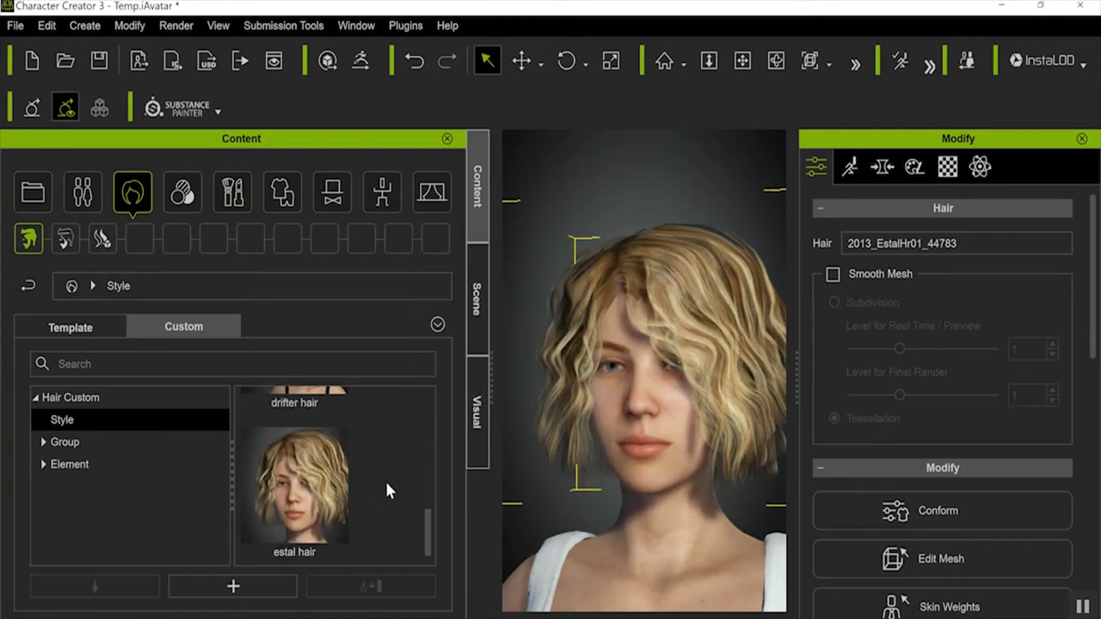
# - Select the CC3_Base_Plus avatar in the scene list and transfer it to iClone 7
pyautogui.scroll(-6, 713, 339)
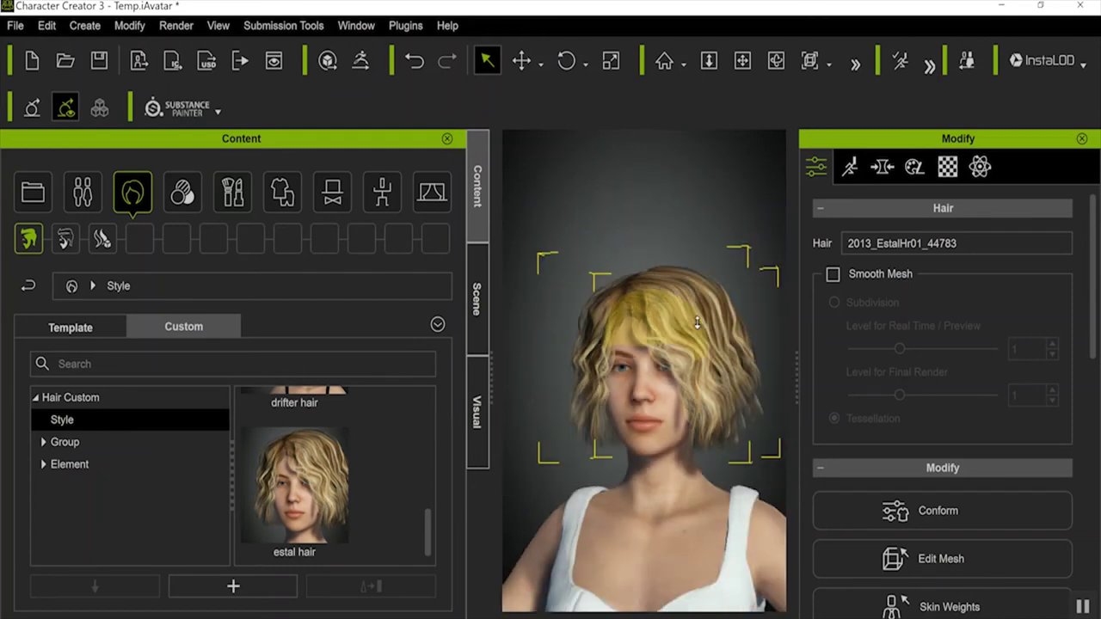
pyautogui.click(478, 301)
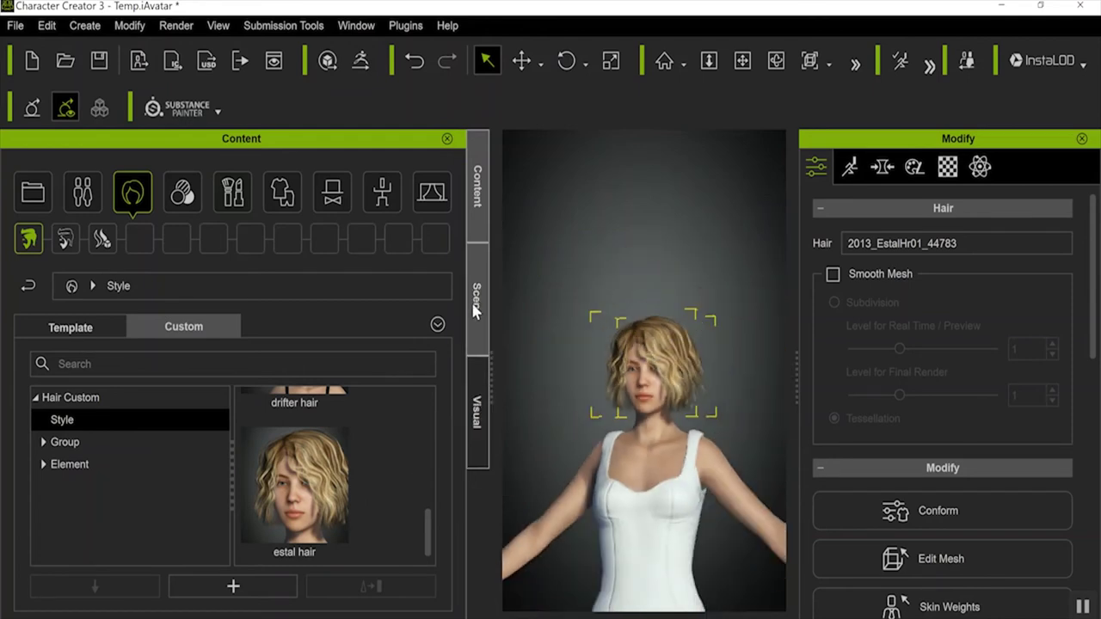
pyautogui.click(99, 334)
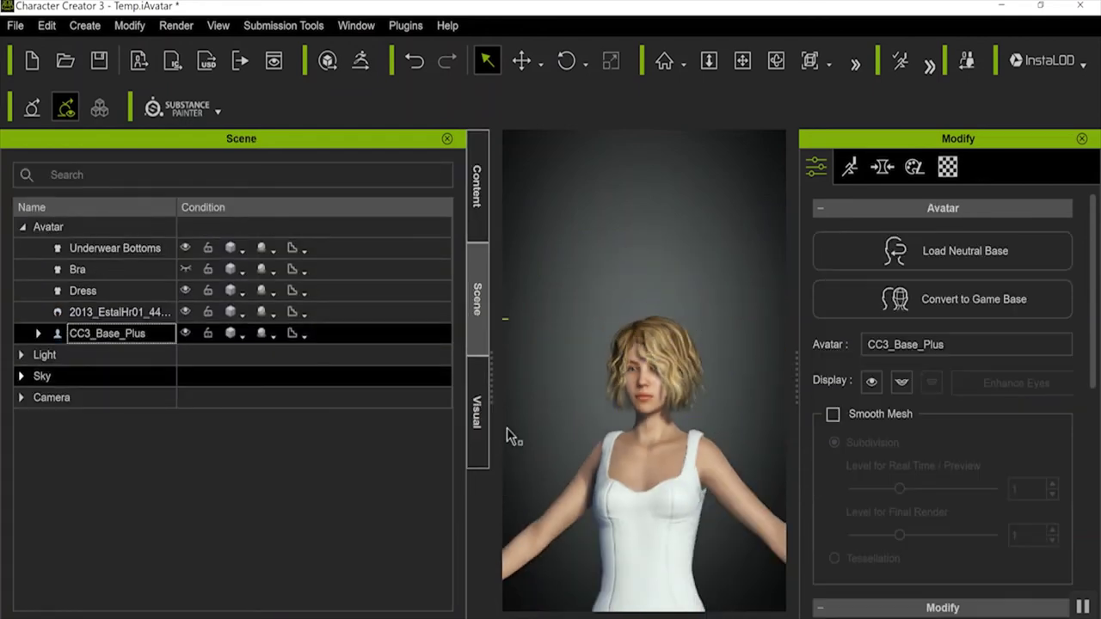
pyautogui.press('x')
pyautogui.moveTo(708, 398); pyautogui.dragTo(703, 285)
pyautogui.scroll(-4, 703, 284)
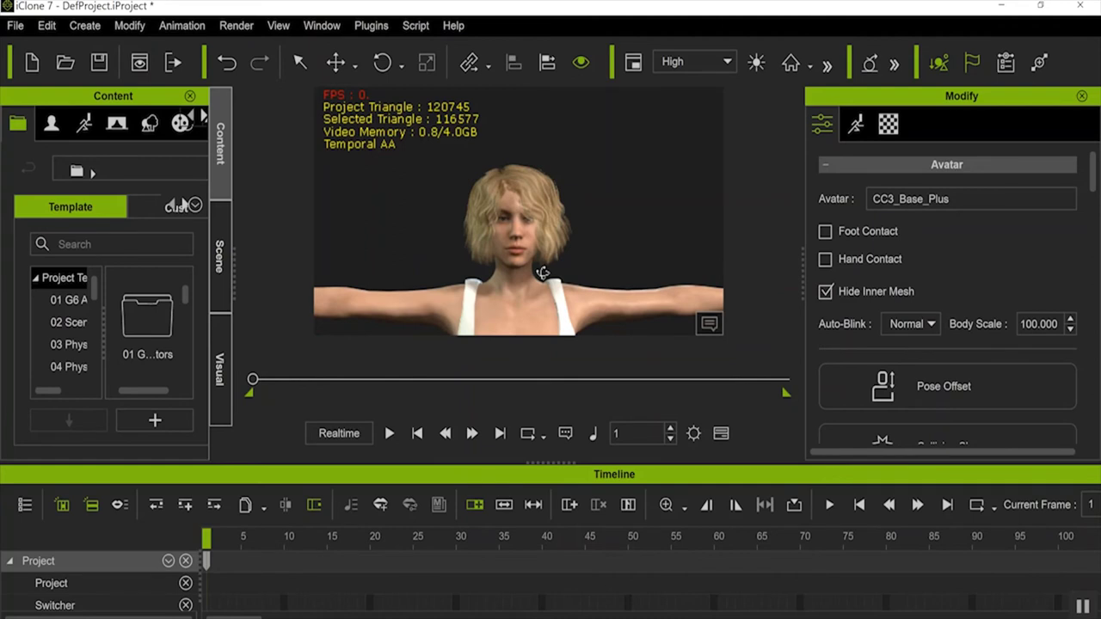
# - Select the avatar's hair and open the weight map editor from its physics settings
pyautogui.moveTo(632, 216); pyautogui.dragTo(242, 258)
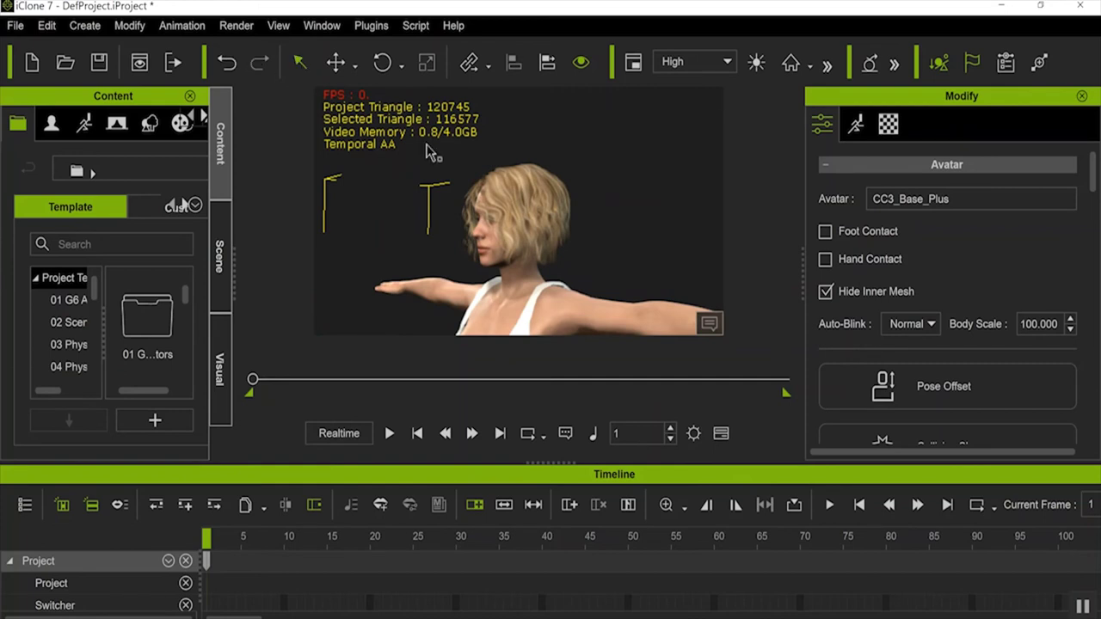
pyautogui.click(508, 200)
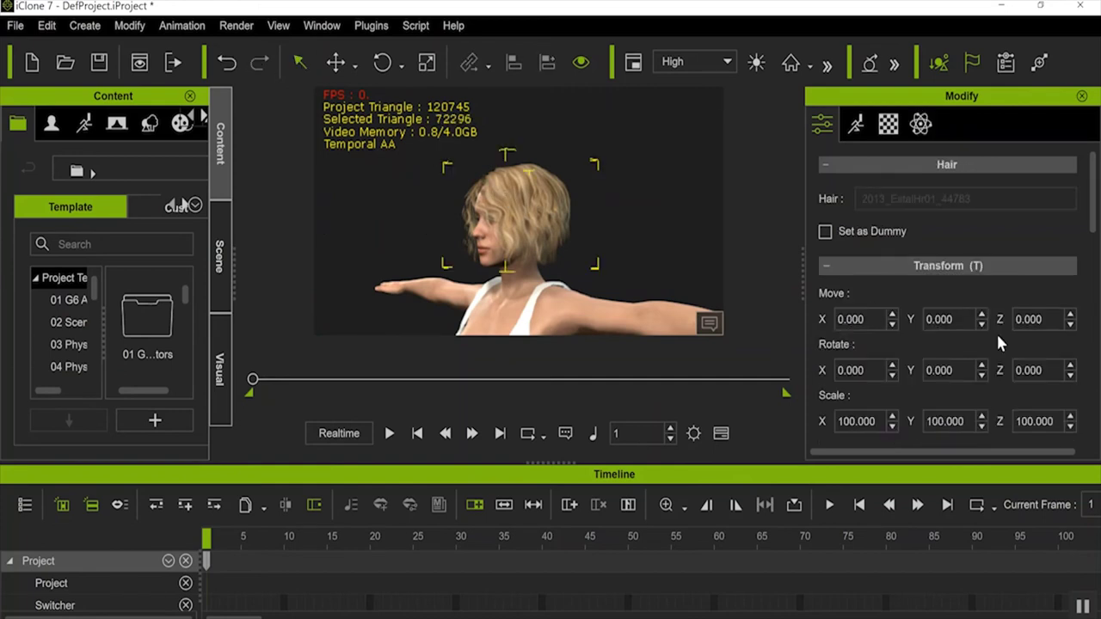
pyautogui.click(921, 125)
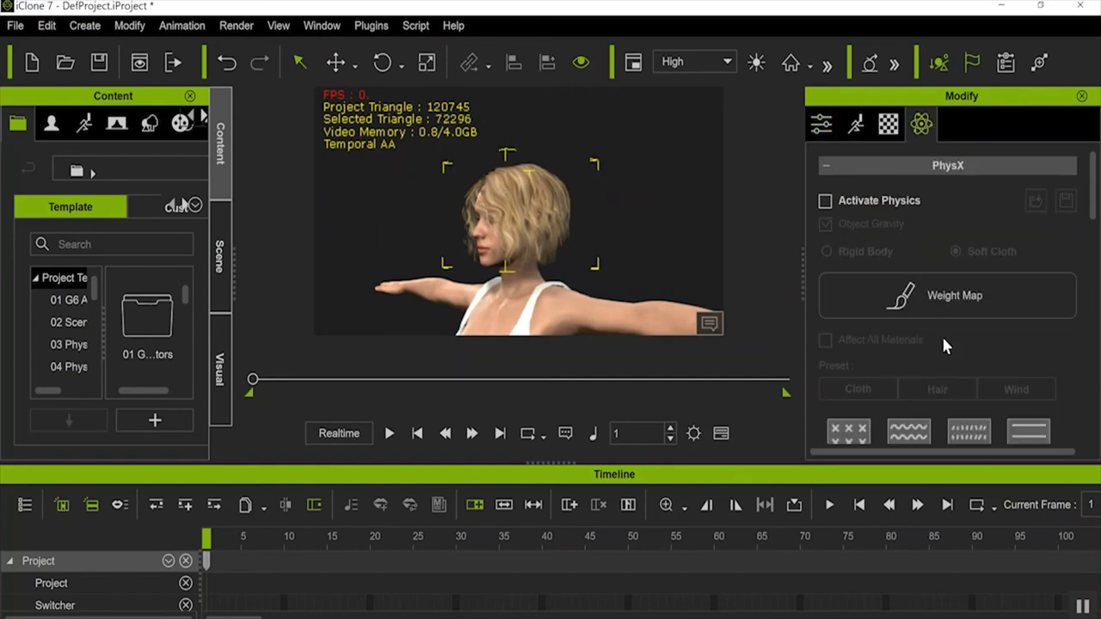
pyautogui.click(904, 298)
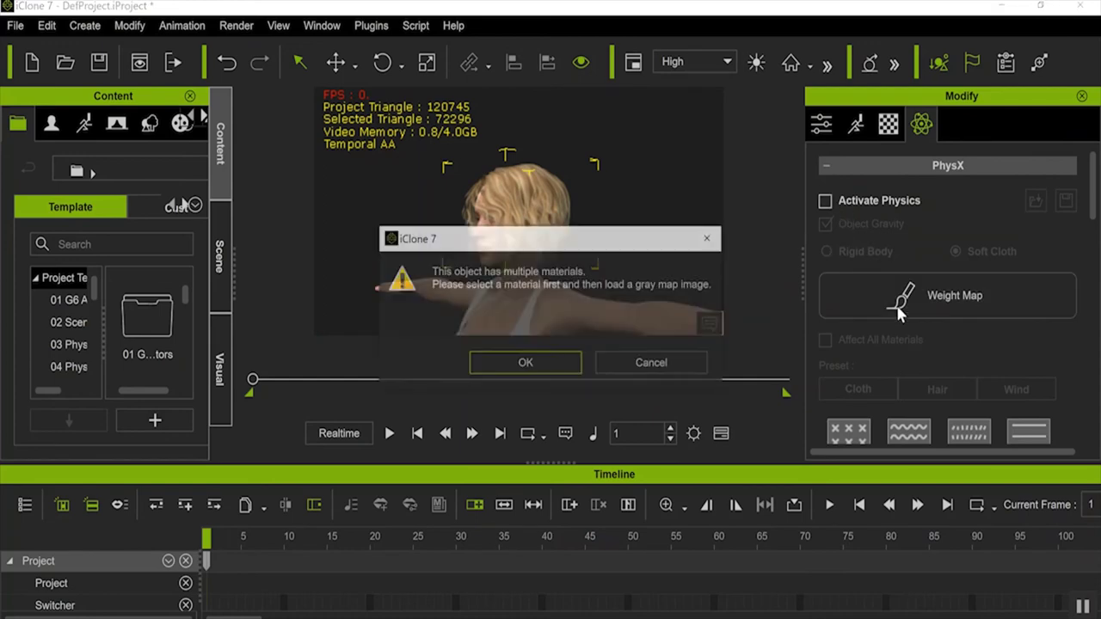
pyautogui.click(555, 376)
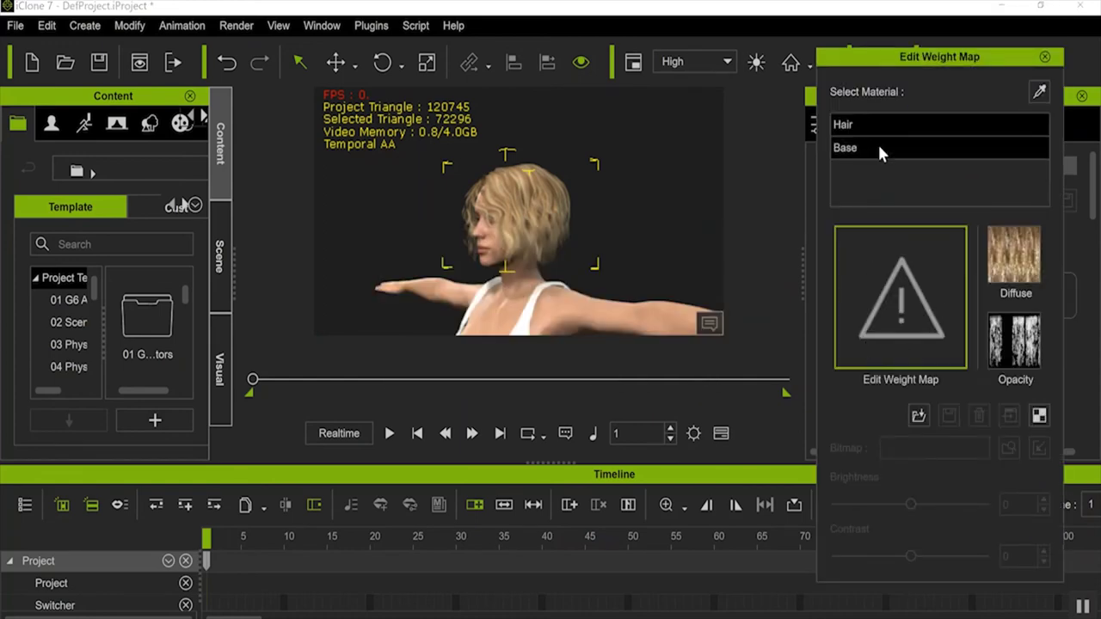
# - Load the "black for WM" gradient image with the white lower edge as the Hair material's weight map
pyautogui.click(936, 342)
pyautogui.scroll(-5, 541, 275)
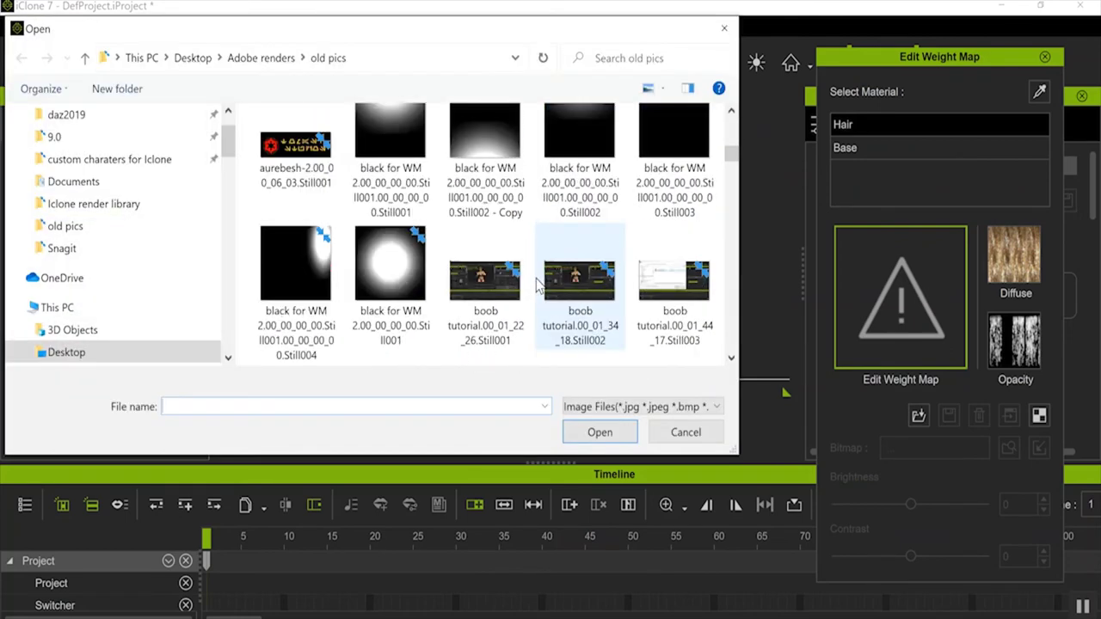
pyautogui.scroll(3, 533, 291)
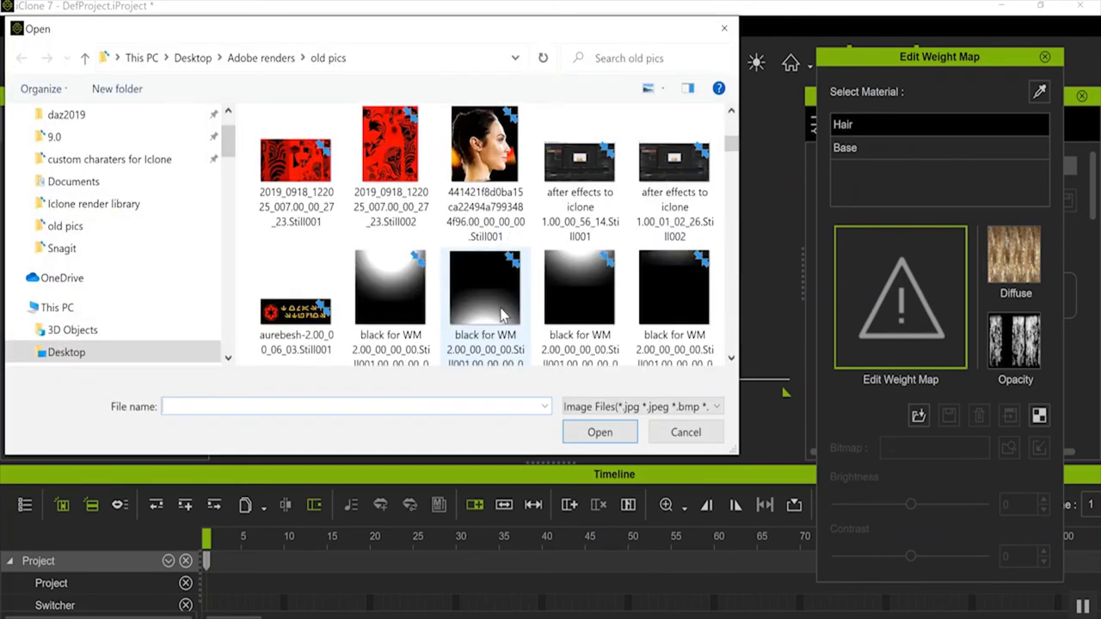
pyautogui.doubleClick(503, 315)
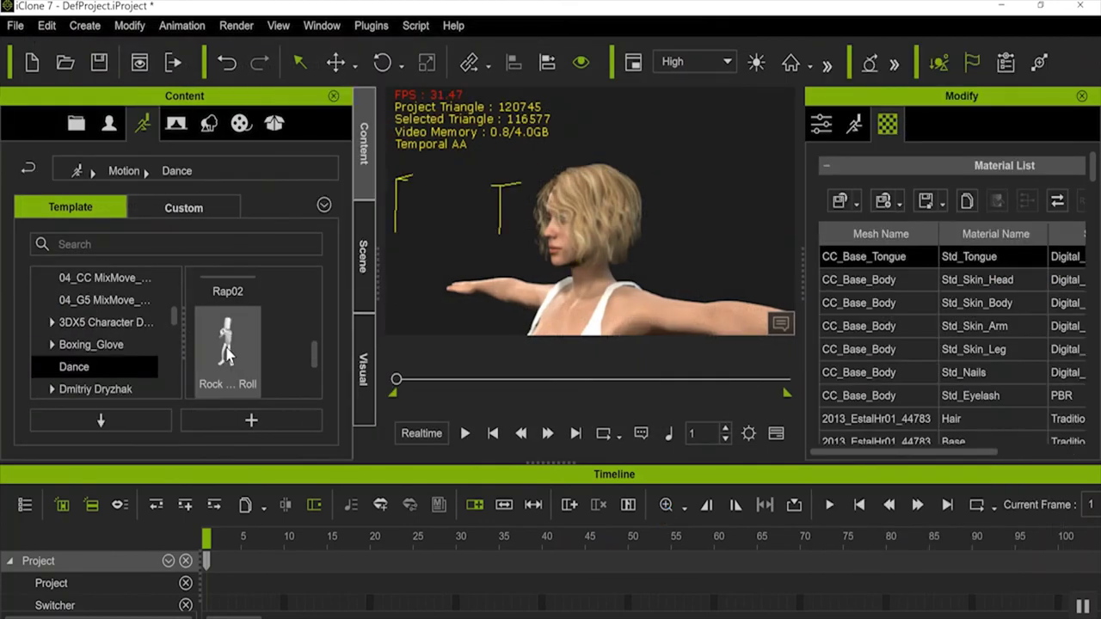
# - Apply the "Rock ... Roll" dance motion to the avatar and play it to preview the hair
pyautogui.doubleClick(227, 352)
pyautogui.click(465, 434)
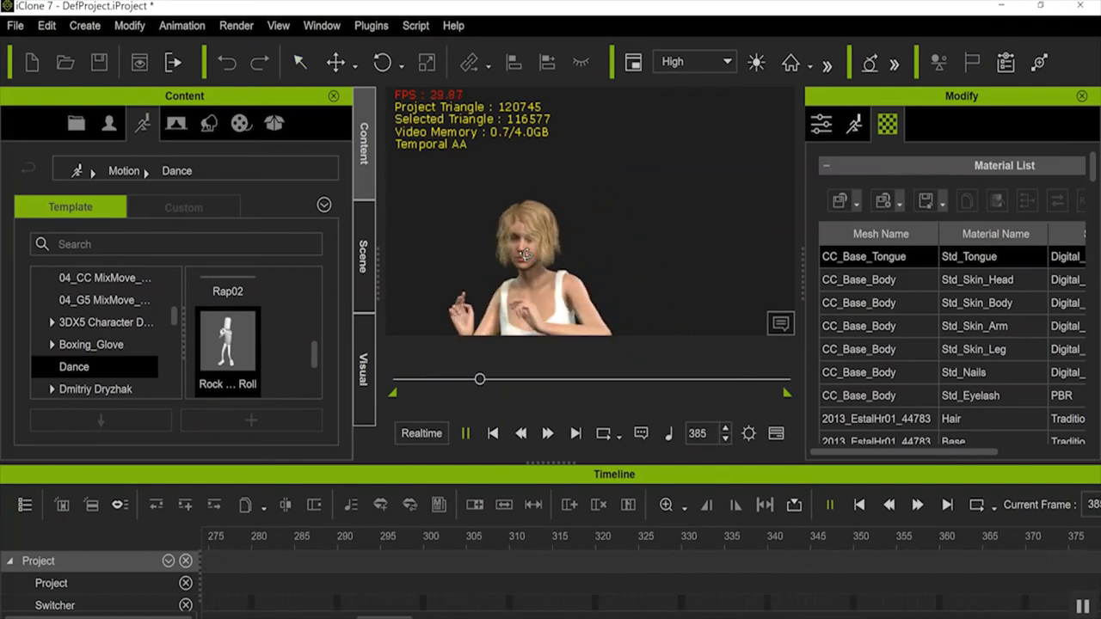
pyautogui.click(465, 433)
# - Shorten the playback range to end at about frame 376 and play the animation from the first frame
pyautogui.moveTo(491, 379); pyautogui.dragTo(482, 379)
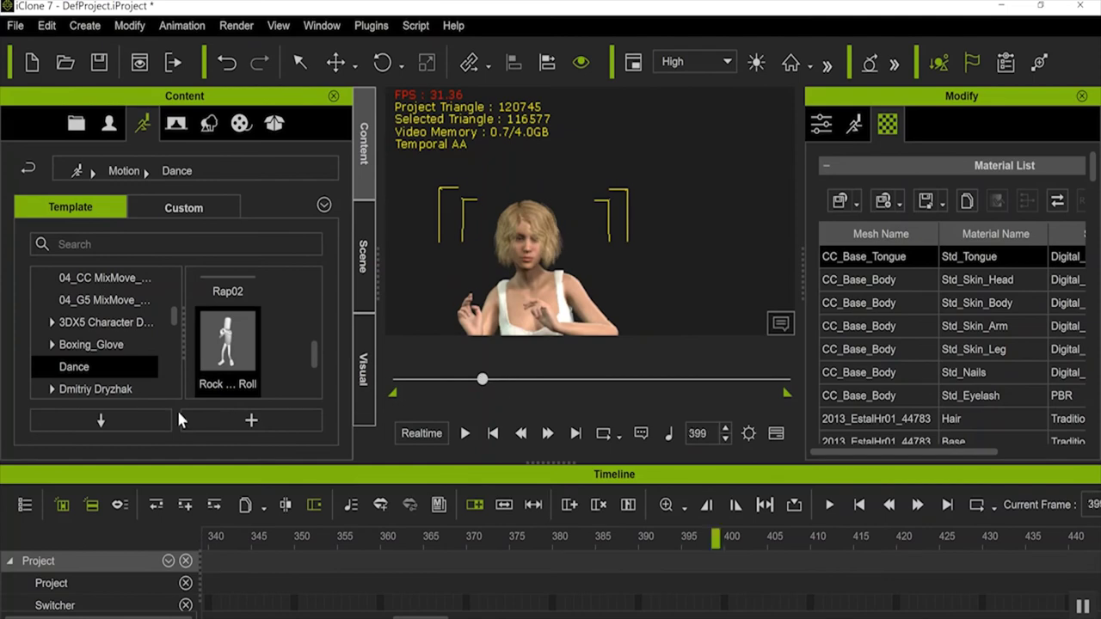
pyautogui.press('Home')
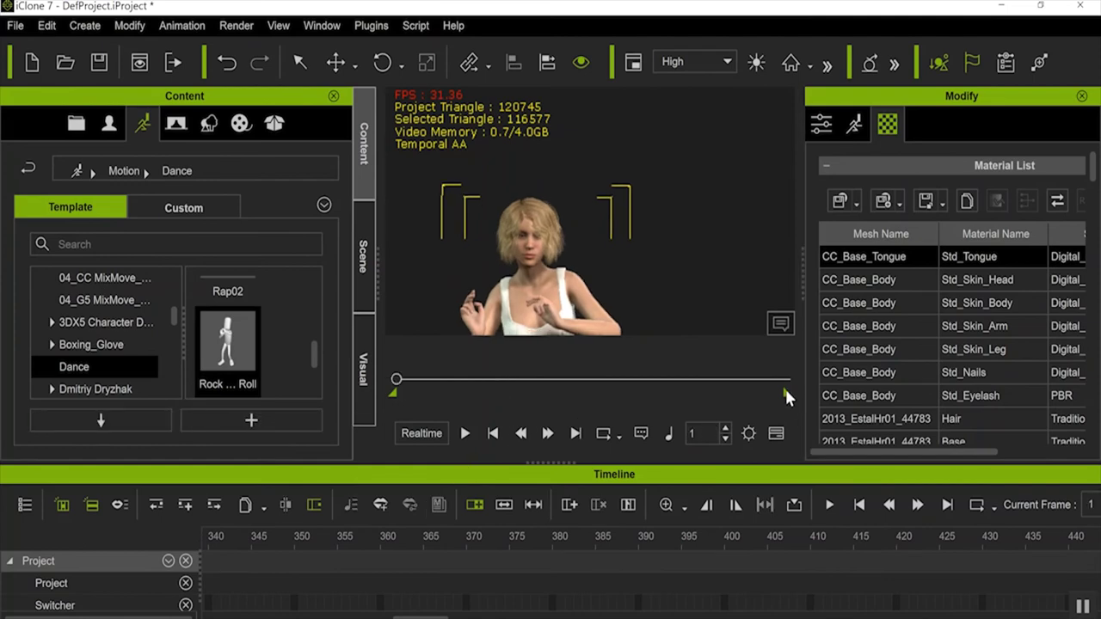
pyautogui.moveTo(787, 394); pyautogui.dragTo(481, 412)
pyautogui.click(465, 433)
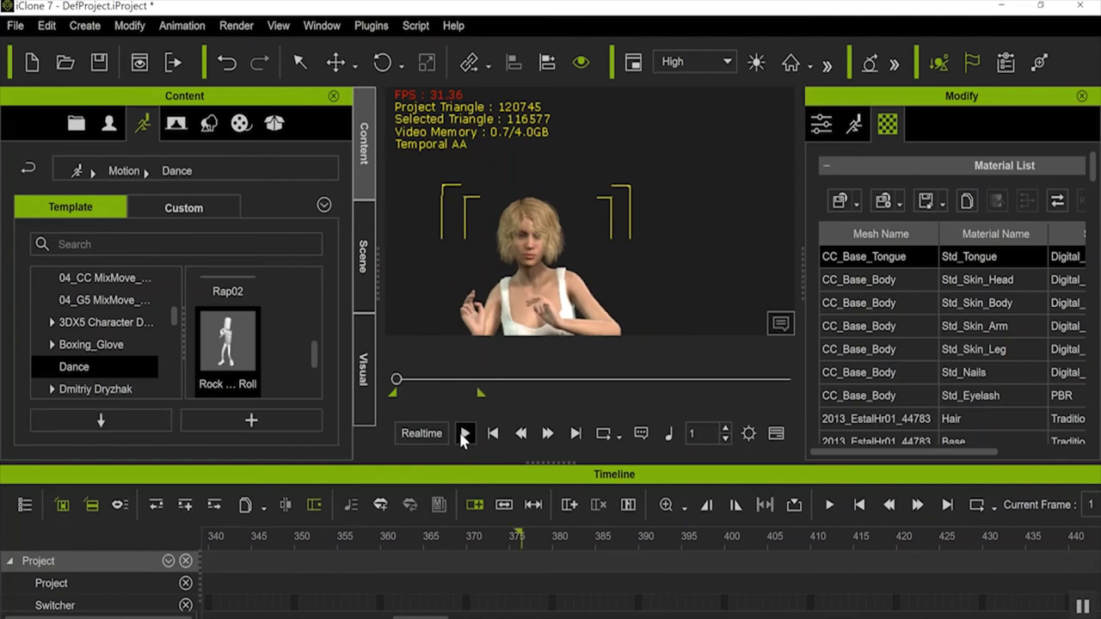